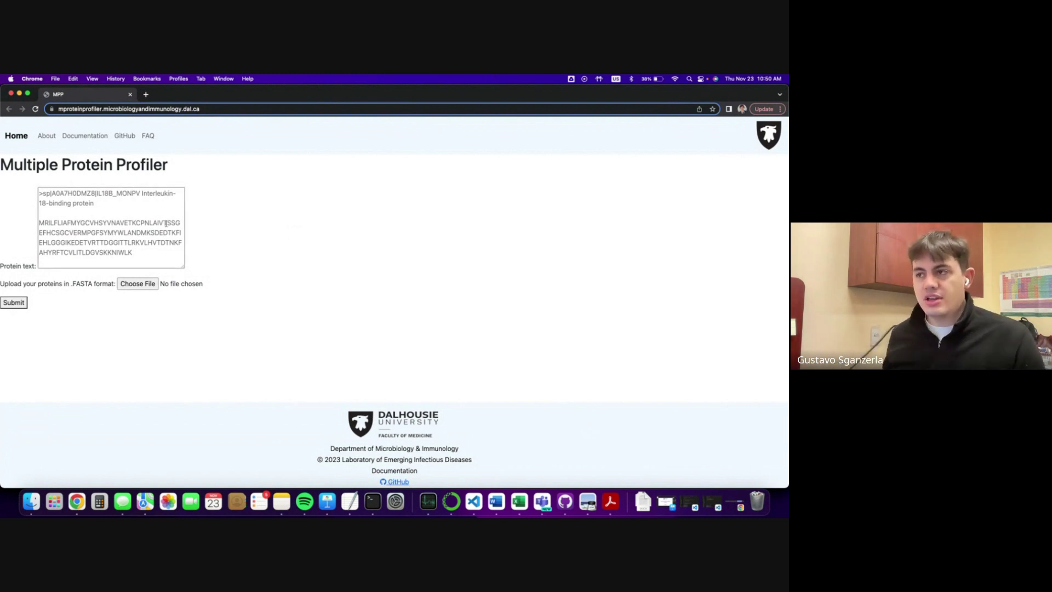
Step: Open the NCBI website at ncbi.nlm.nih.gov in a new browser tab
click(142, 215)
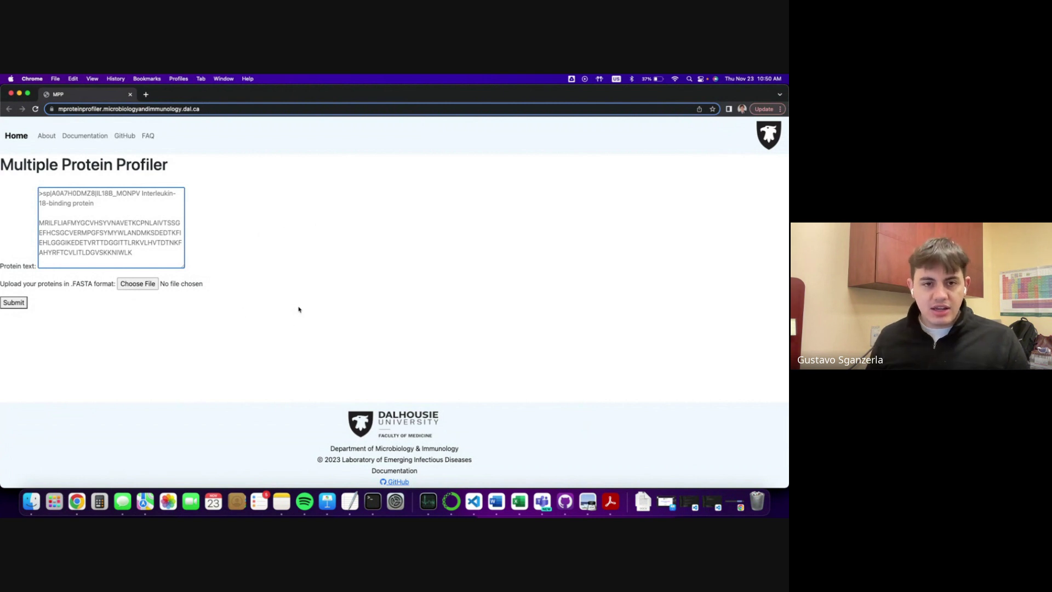
key(super+t)
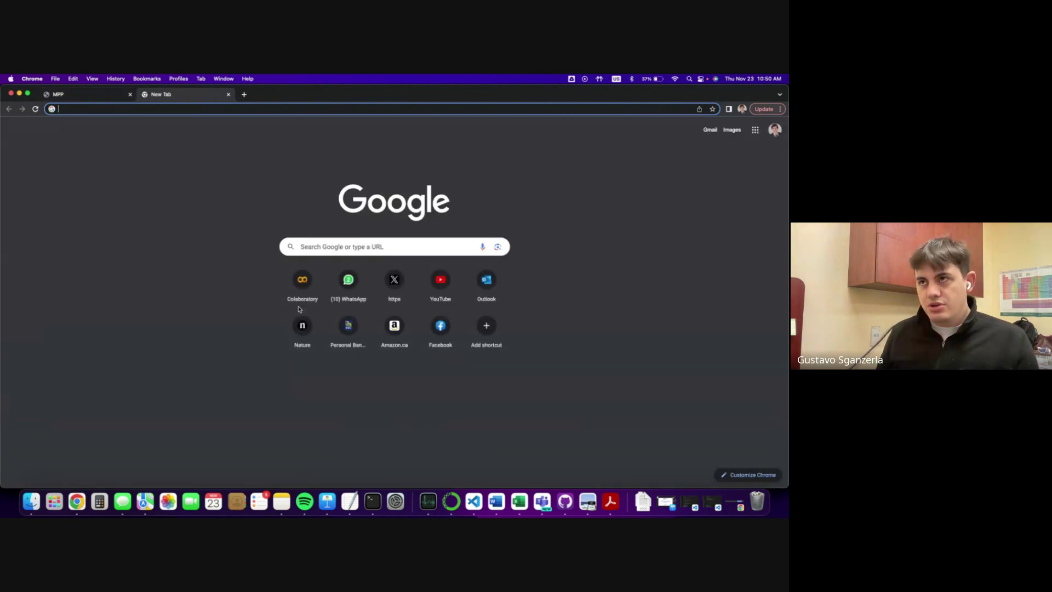
text(ncbi.nlm.nih.gov)
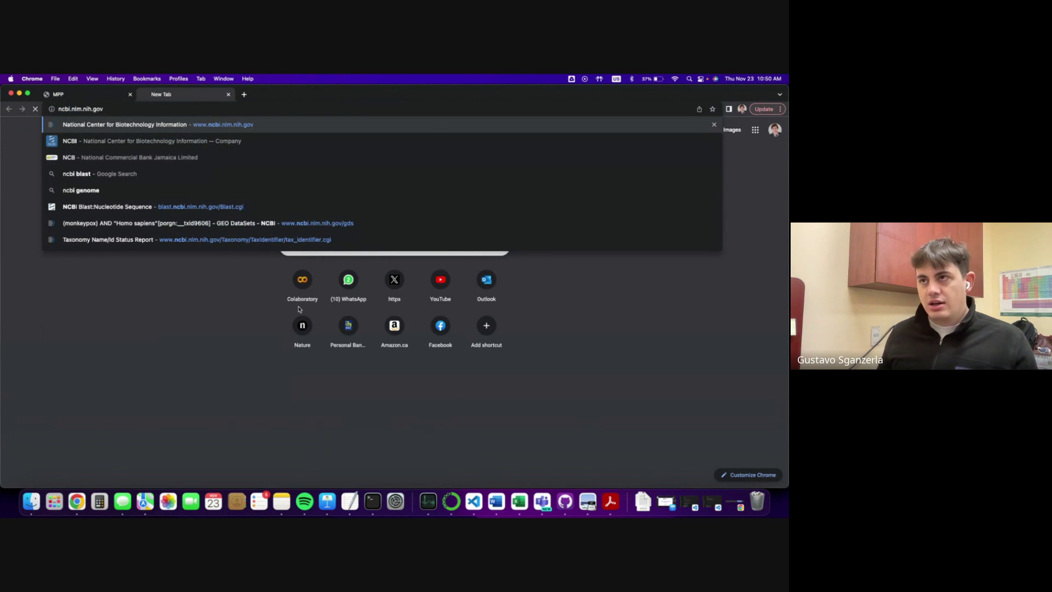
key(Return)
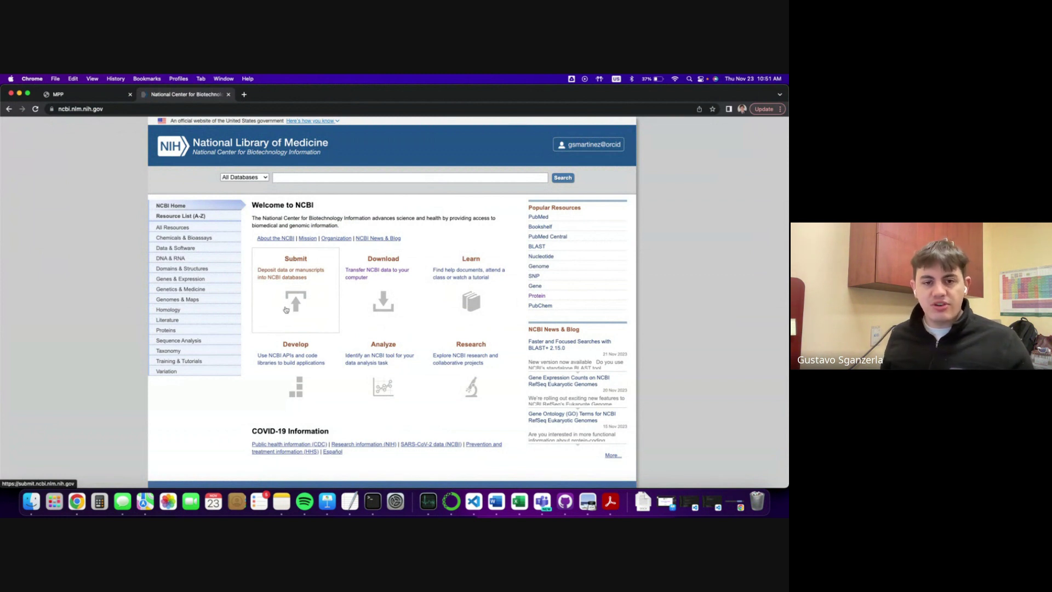
Step: Search all NCBI databases for "haloferax volcanii"
click(289, 178)
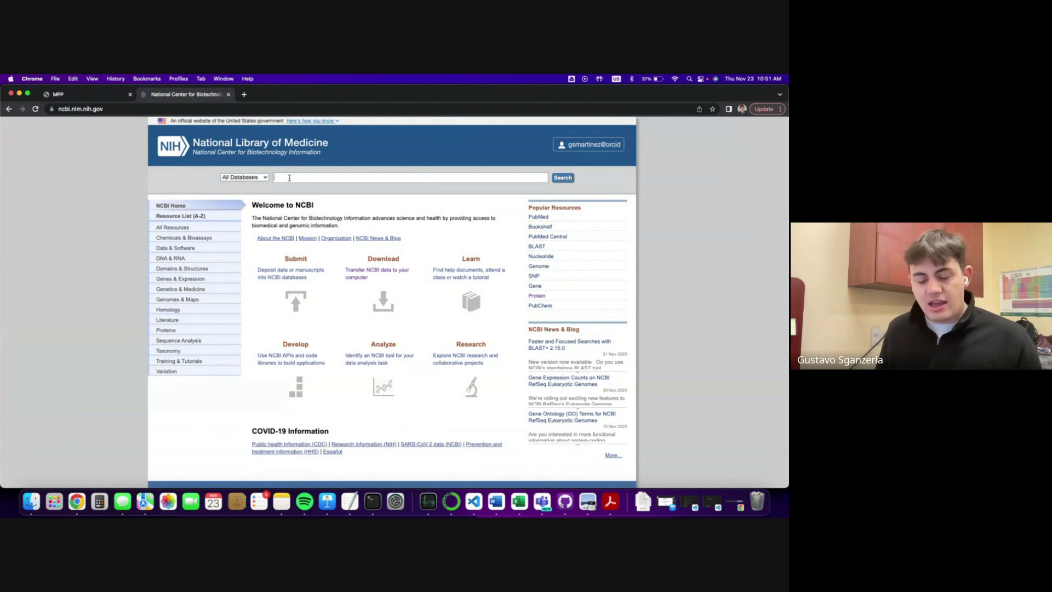
text(hai)
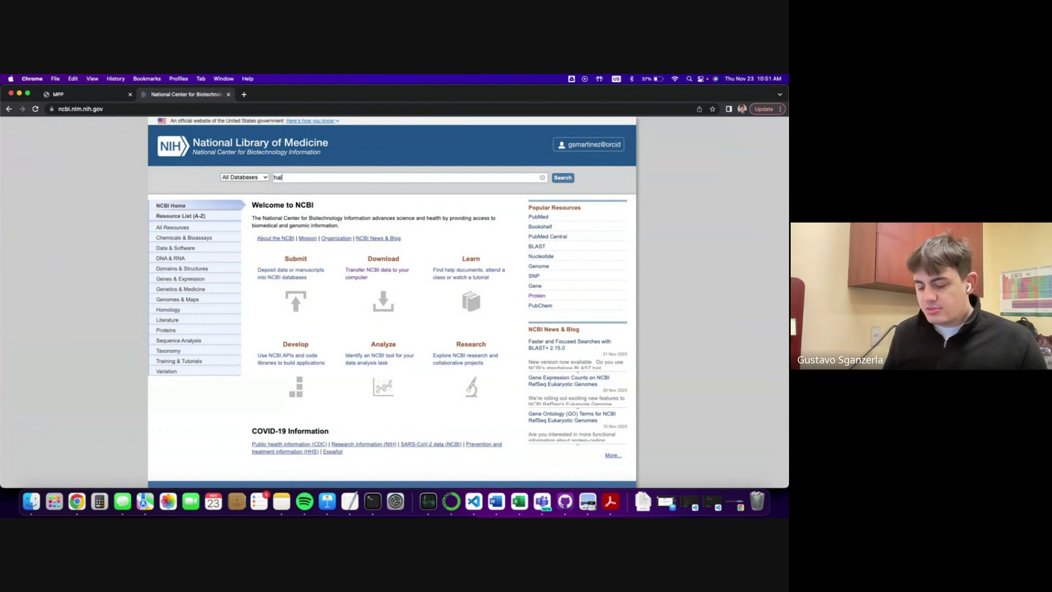
key(BackSpace)
text(of)
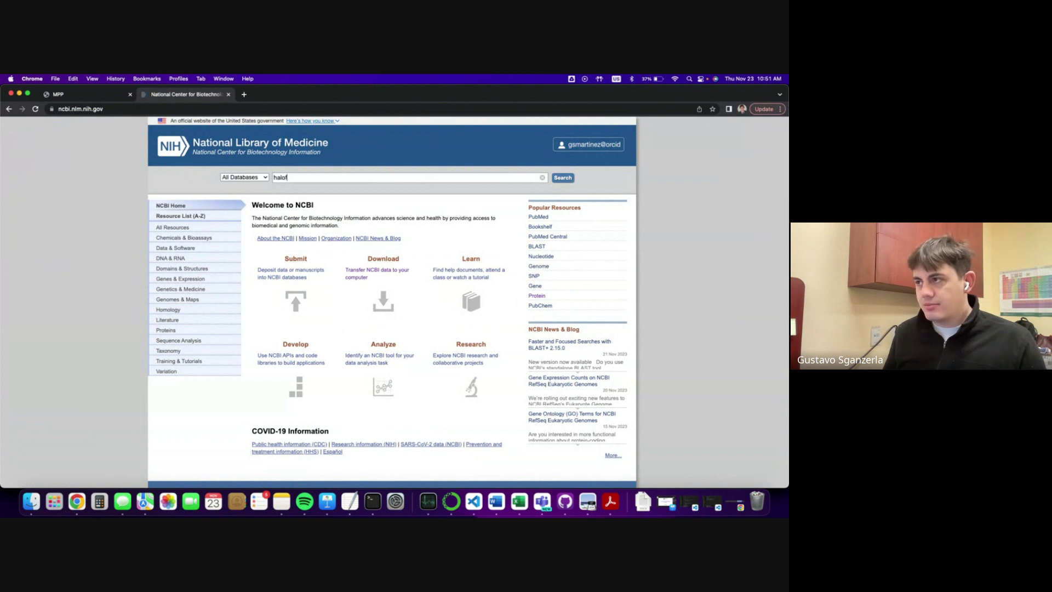
text(erax volcani)
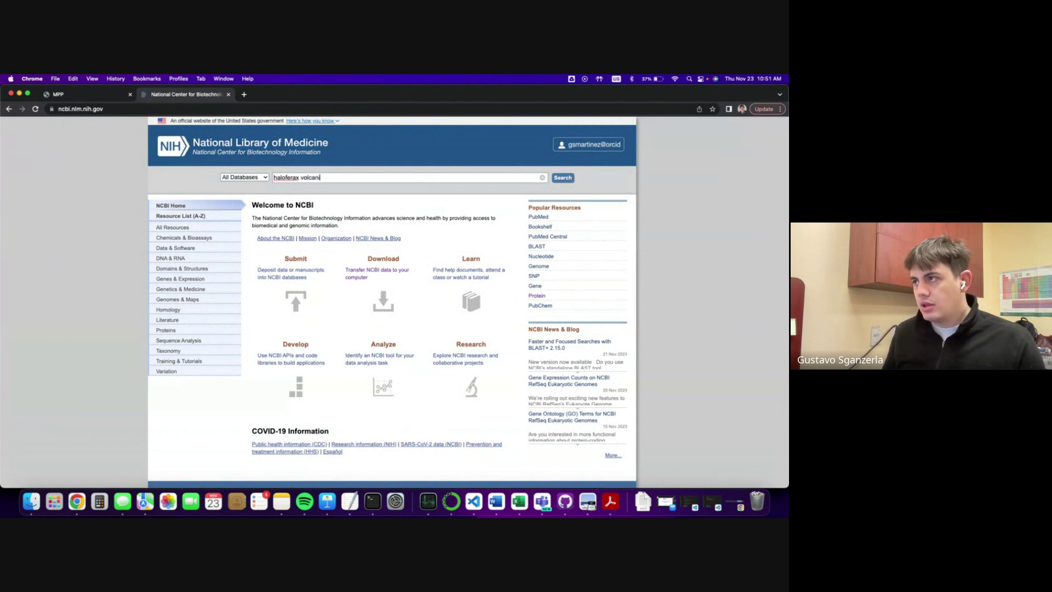
text(i)
key(Return)
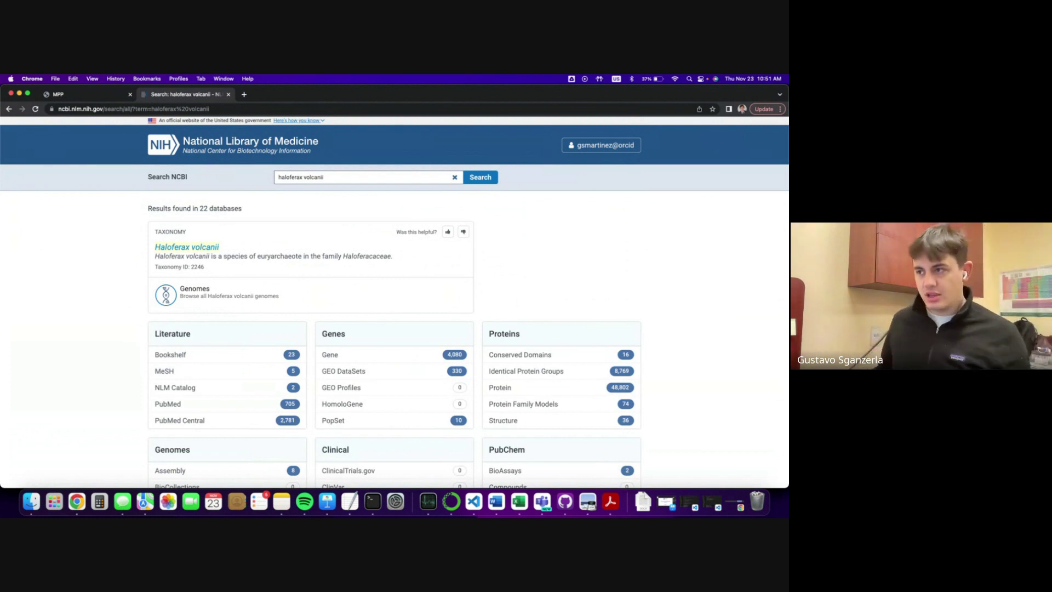
Step: Open the Genome entry for Haloferax volcanii from the search results
scroll(126, 280, down, 3)
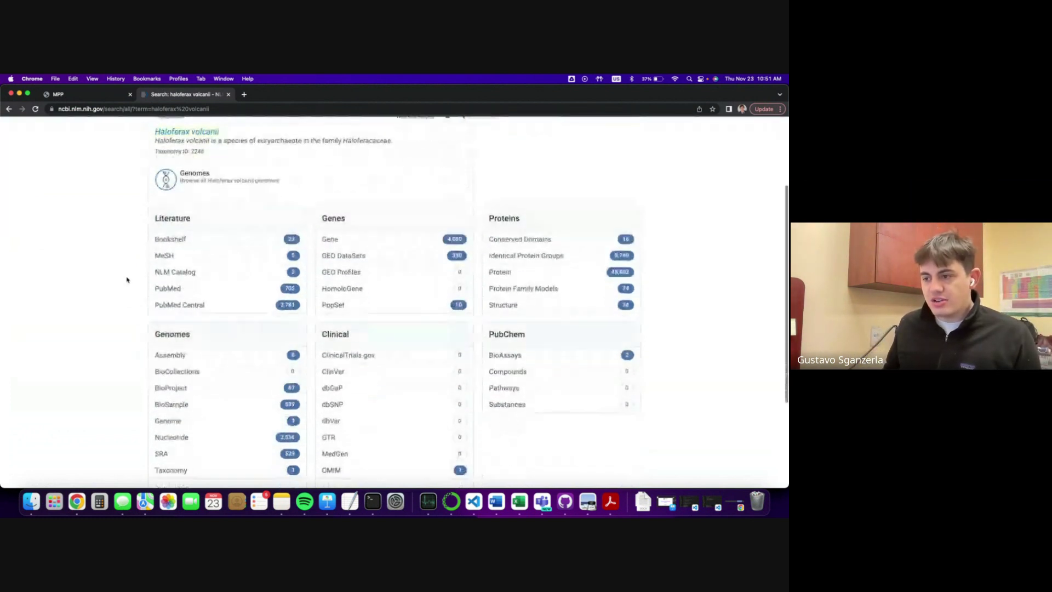
scroll(195, 403, down, 2)
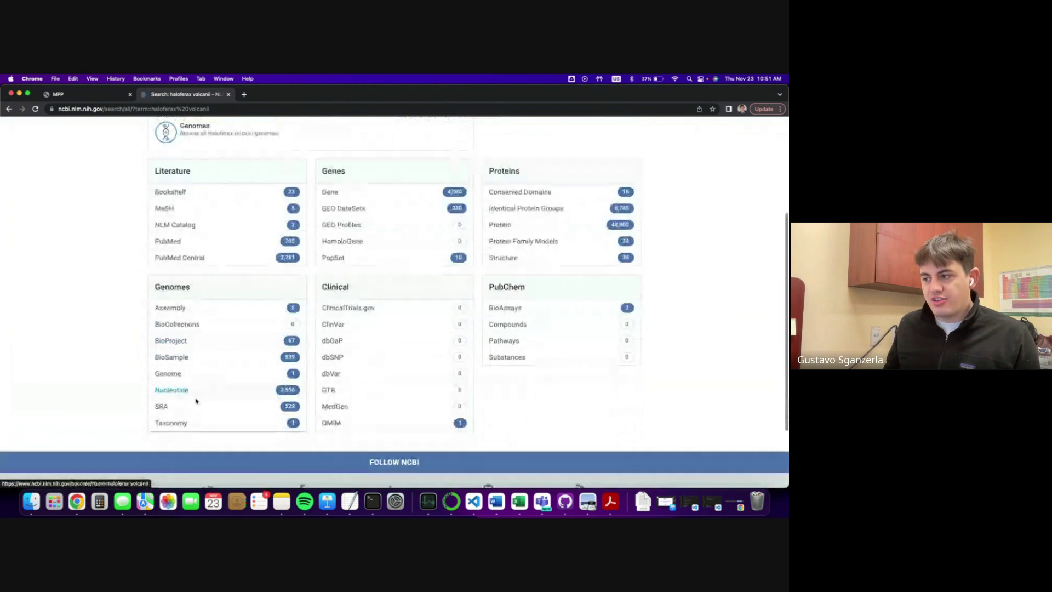
click(166, 376)
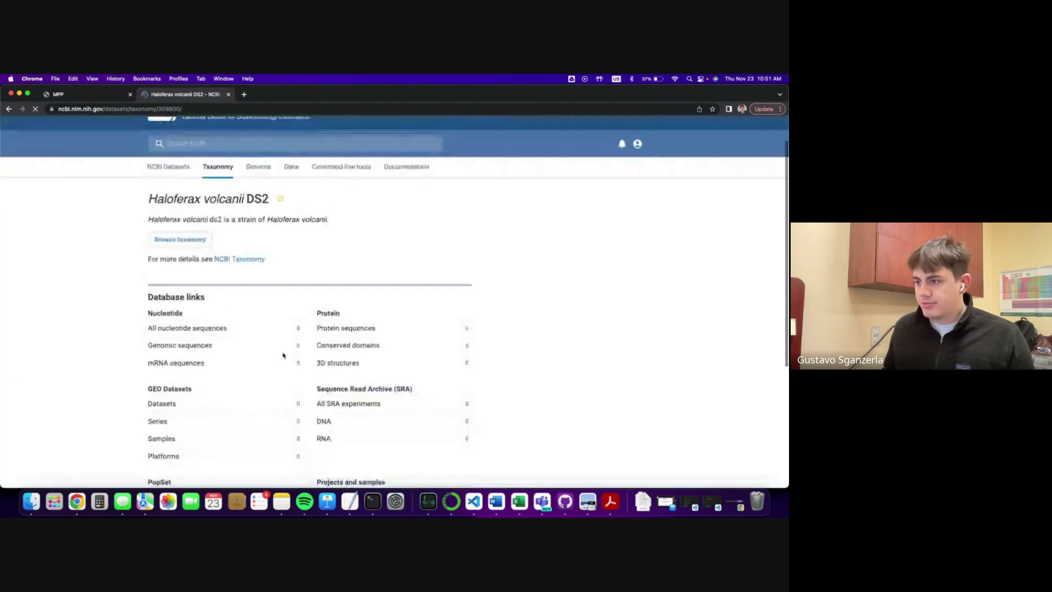
Step: Download the ASM2568v1 reference genome package from RefSeq only, excluding genome sequences and including Protein (FASTA)
scroll(283, 355, down, 3)
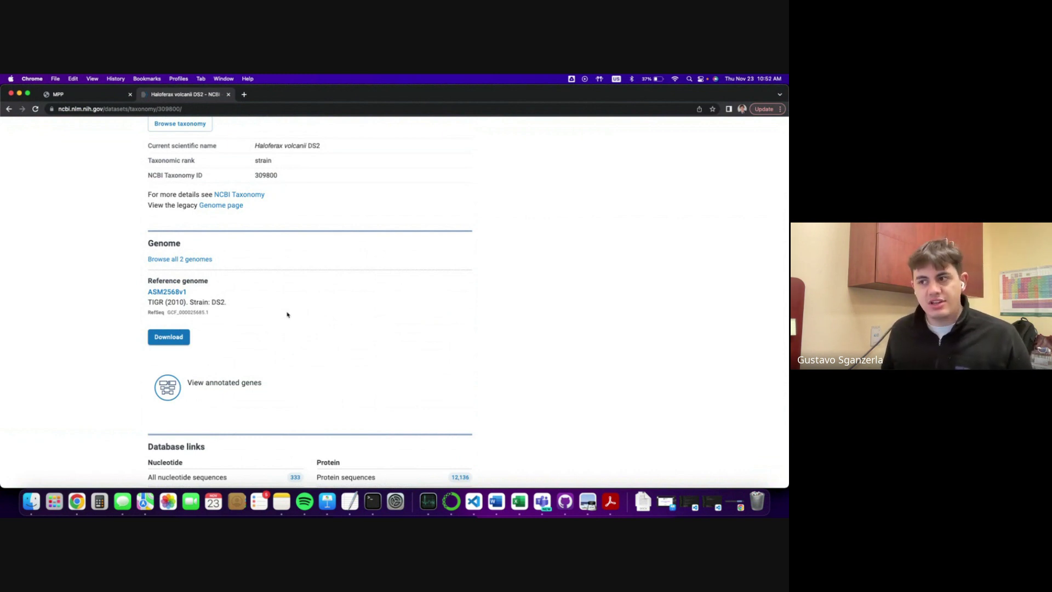
click(165, 334)
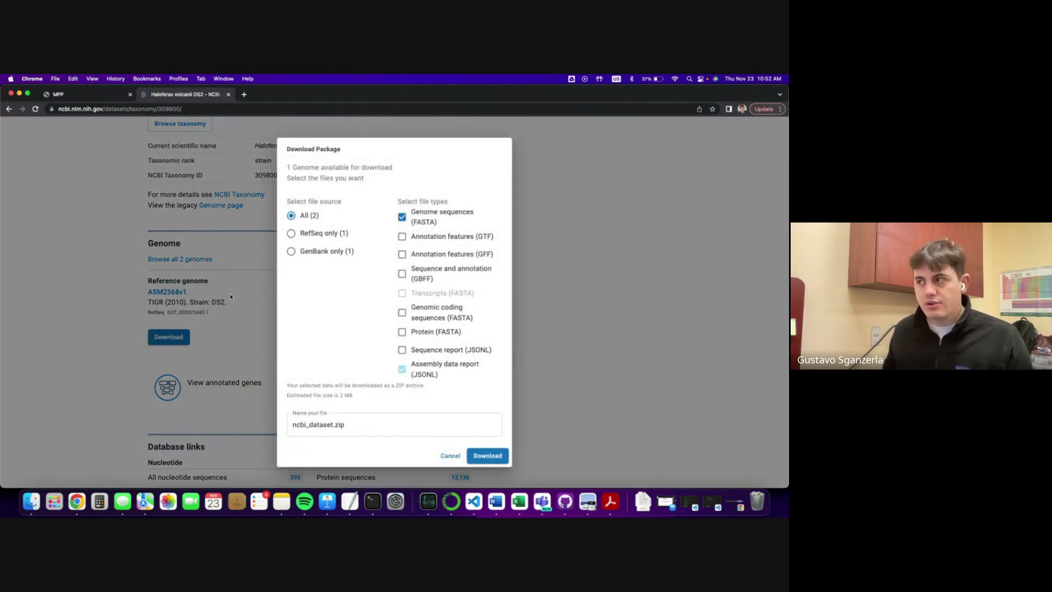
click(292, 233)
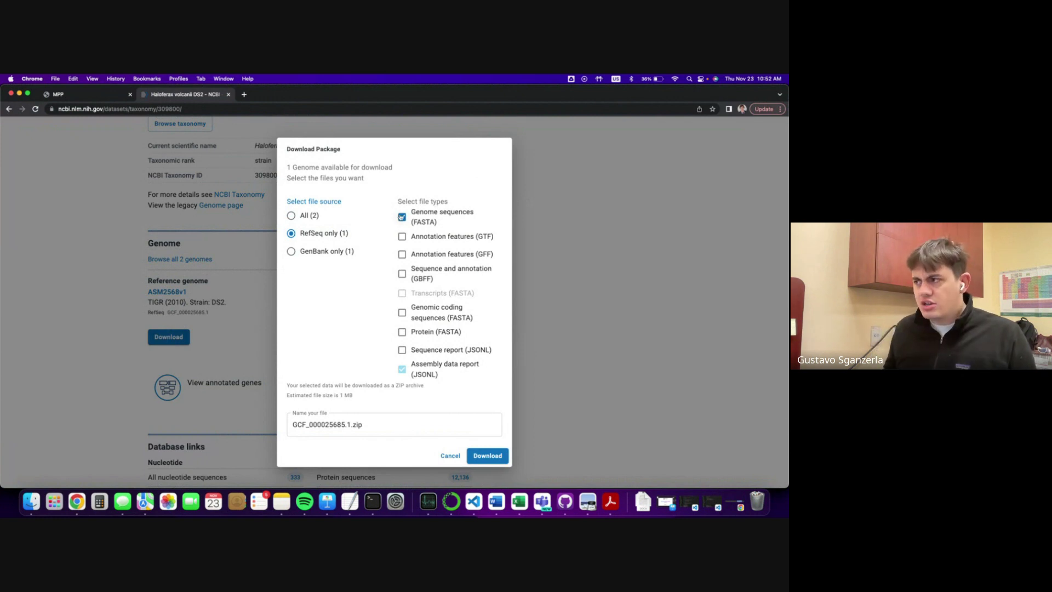
click(402, 216)
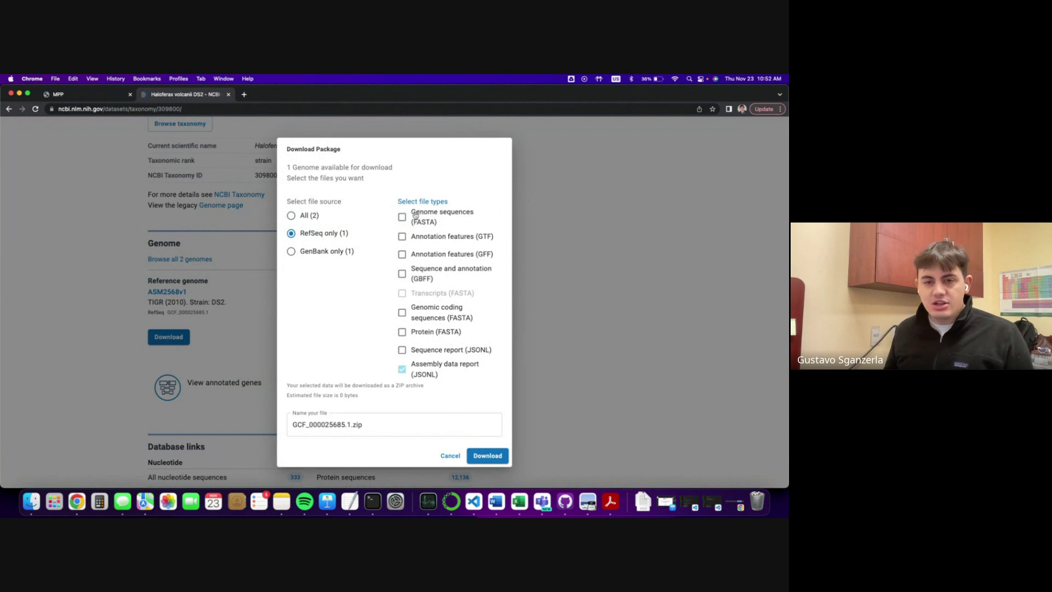
click(402, 333)
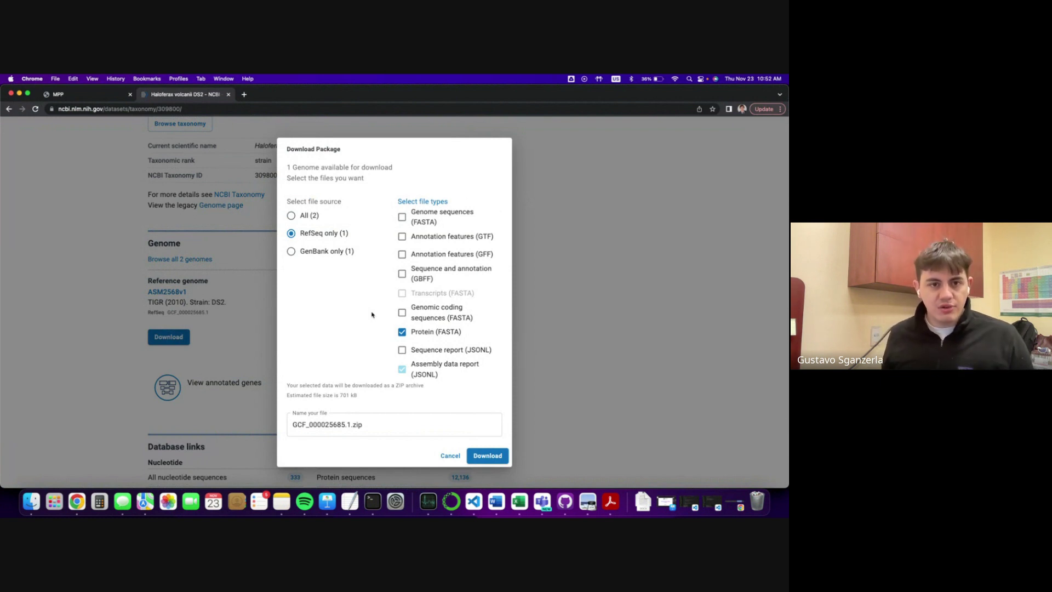
click(487, 456)
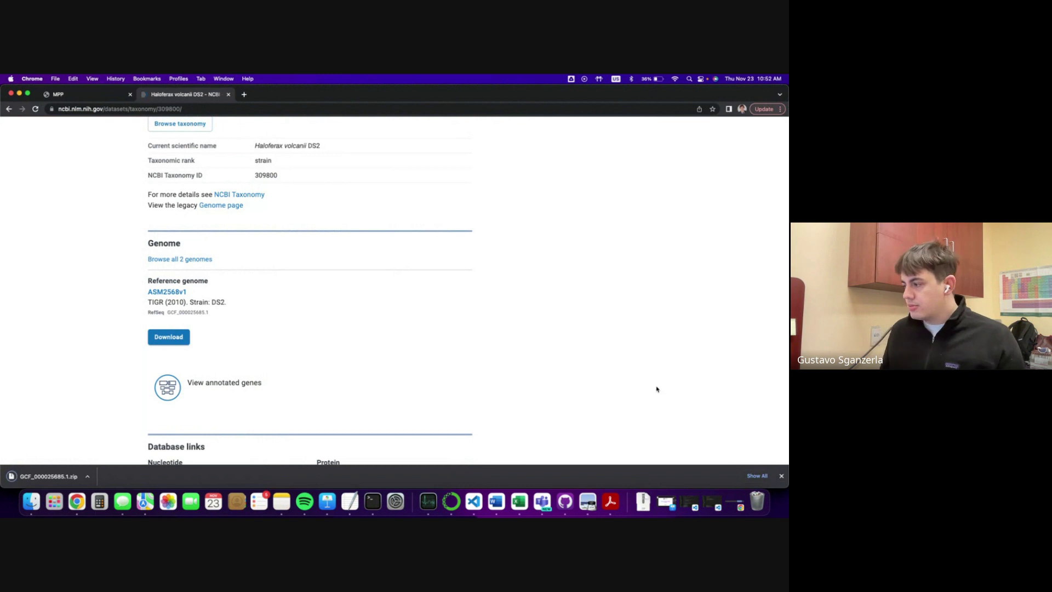
Step: Place the downloaded GCF_000025685.1.zip on the desktop and extract it there
click(650, 503)
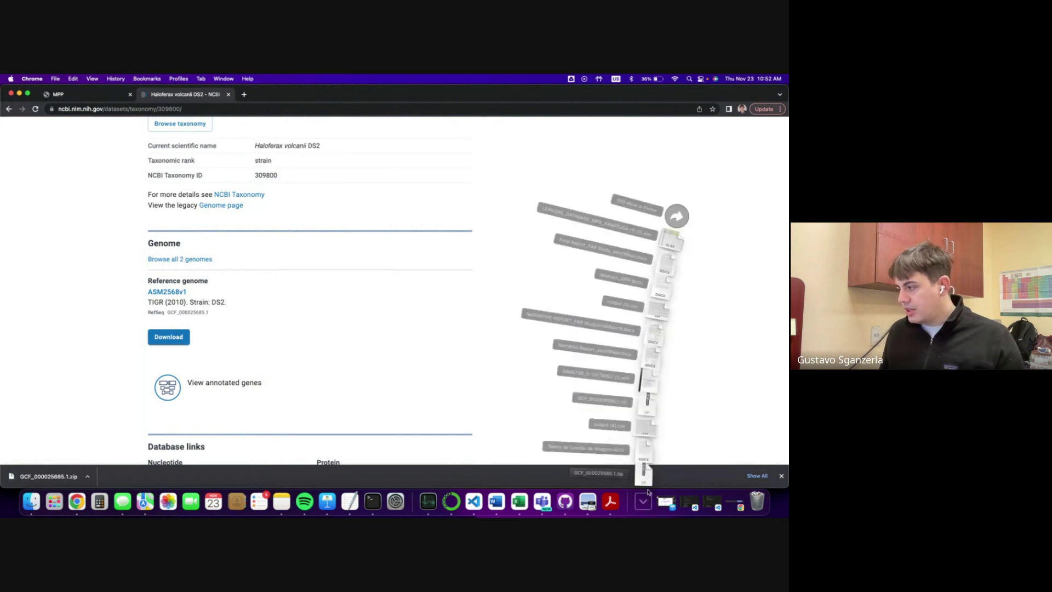
drag(644, 469, 293, 296)
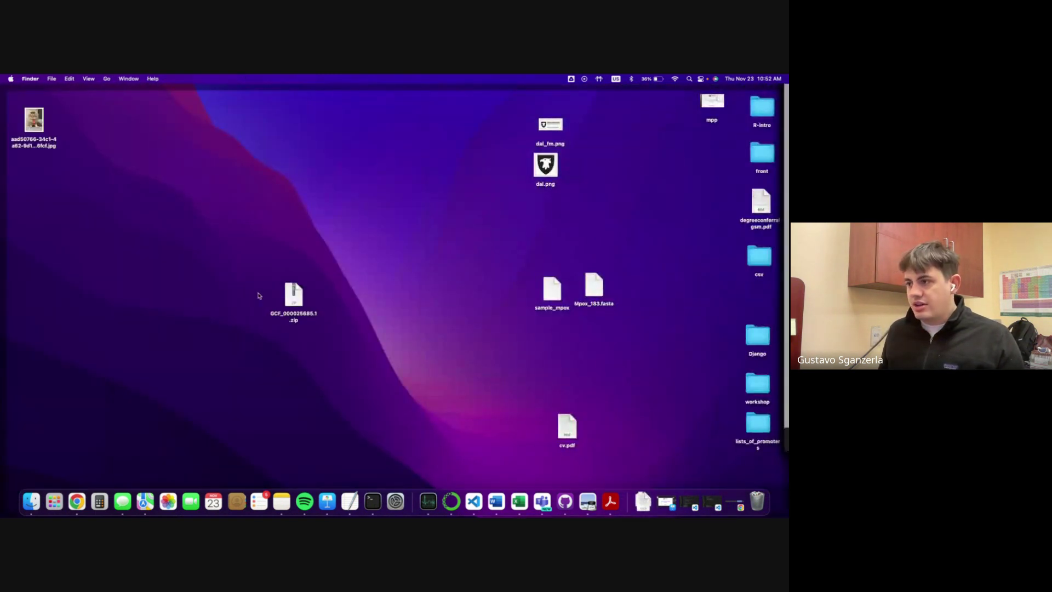
click(293, 297)
double_click(293, 296)
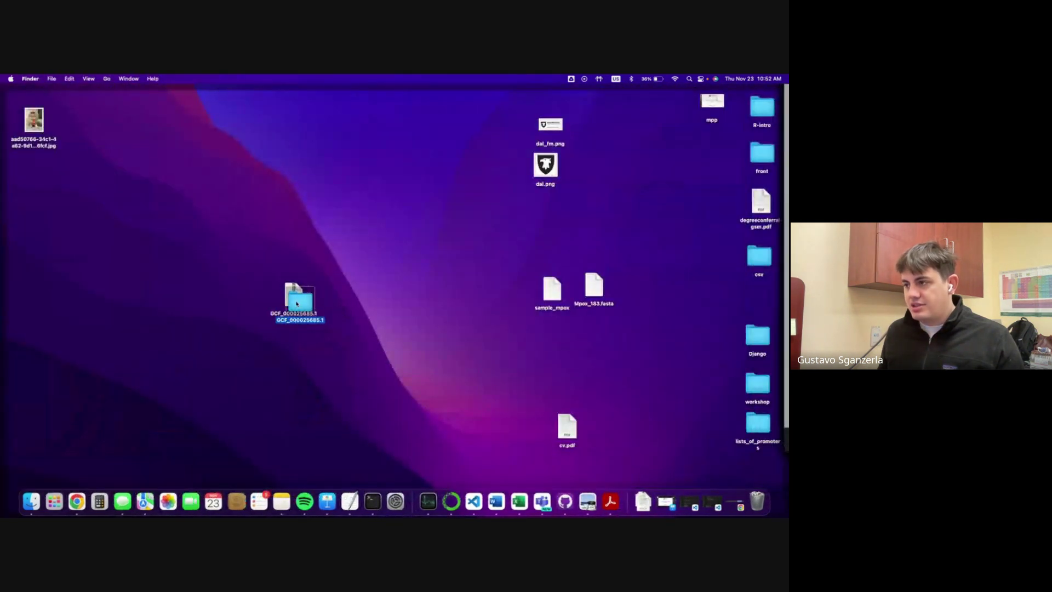
Step: Open protein.faa in TextEdit from the ncbi_dataset/data/GCF_000025685.1 subfolder of the extracted folder
double_click(296, 303)
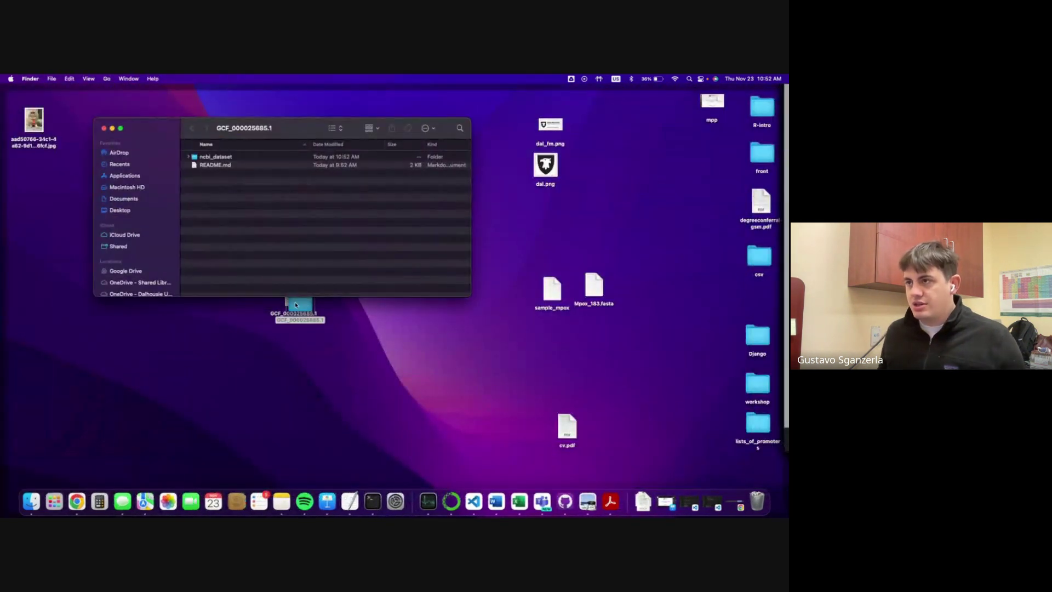
click(229, 158)
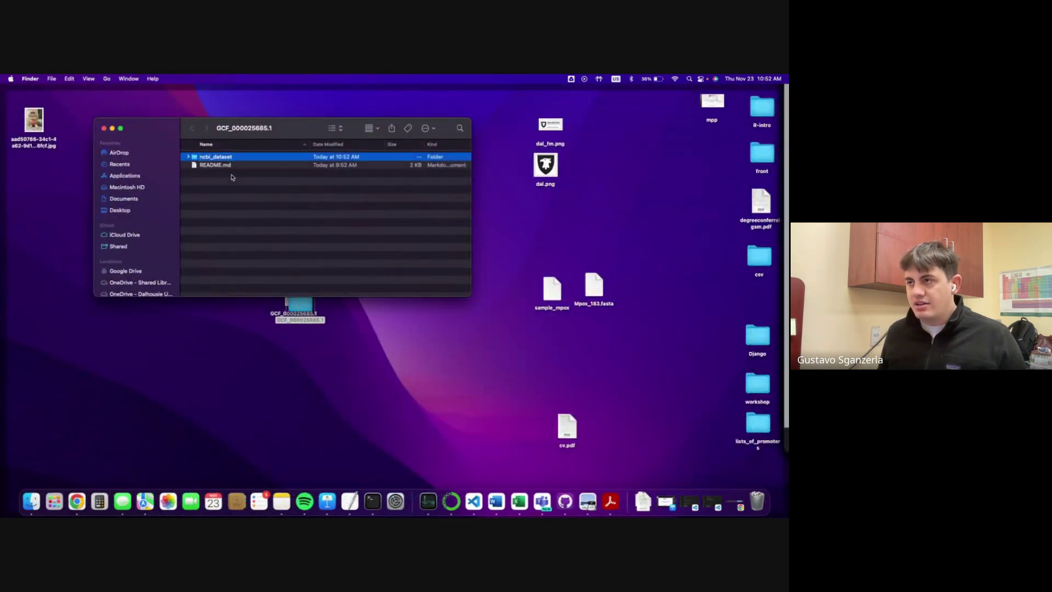
double_click(221, 158)
key(Down)
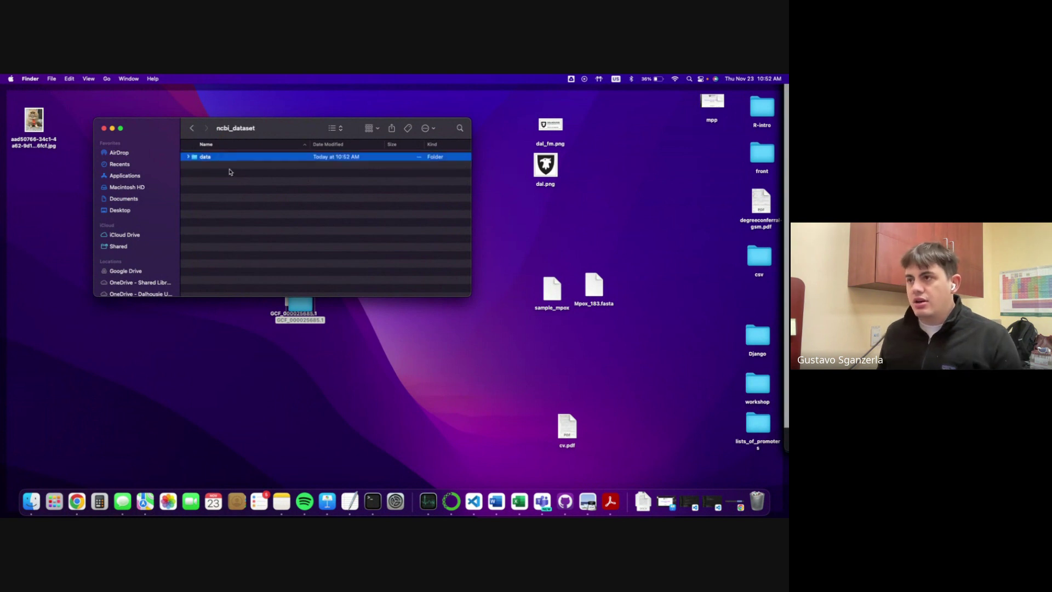
key(super+Down)
click(231, 182)
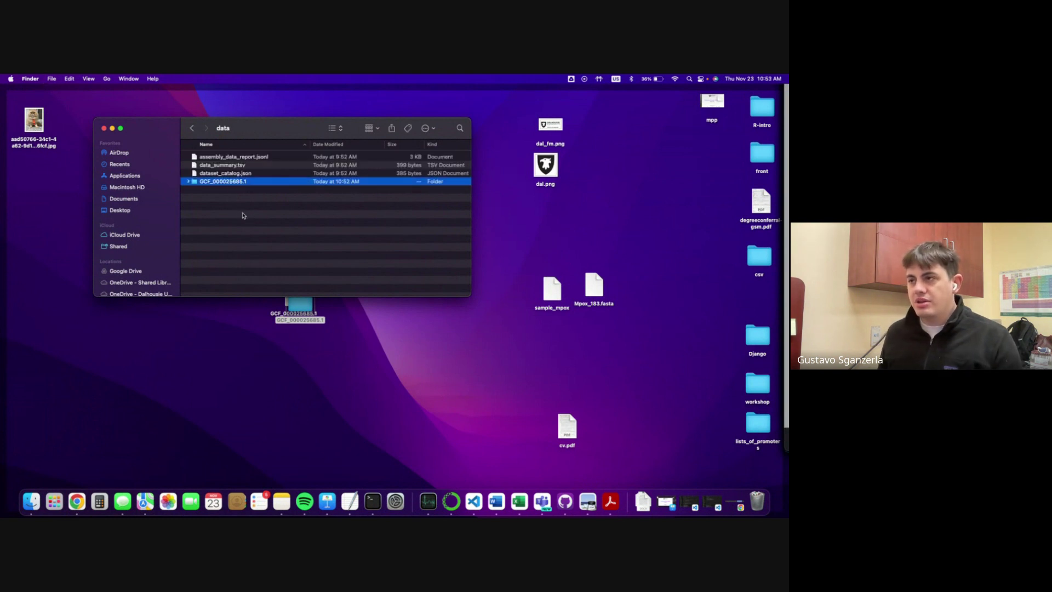
key(super+Down)
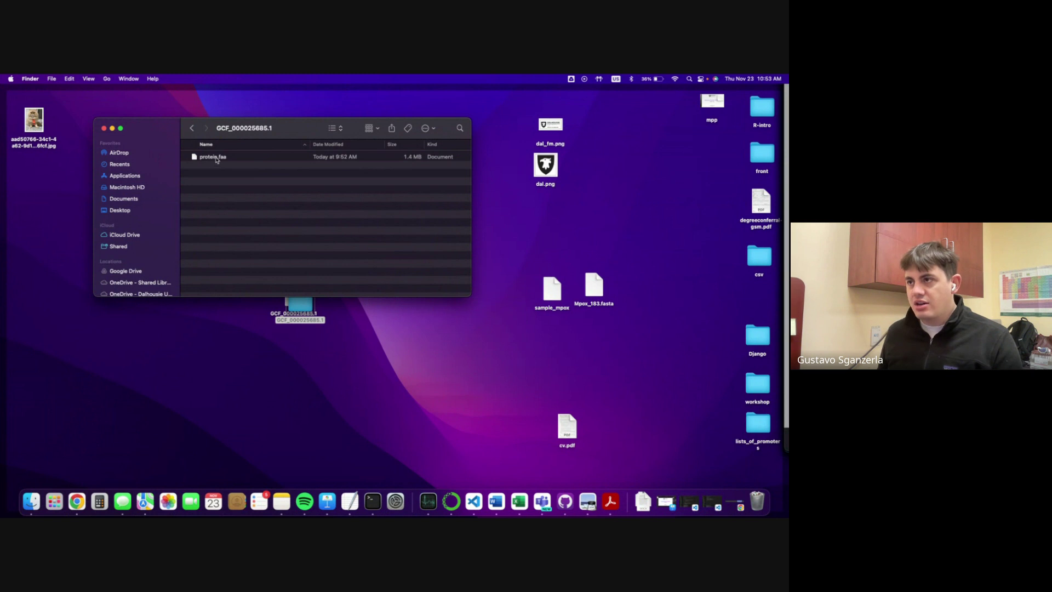
right_click(217, 157)
mouse_move(250, 171)
click(331, 170)
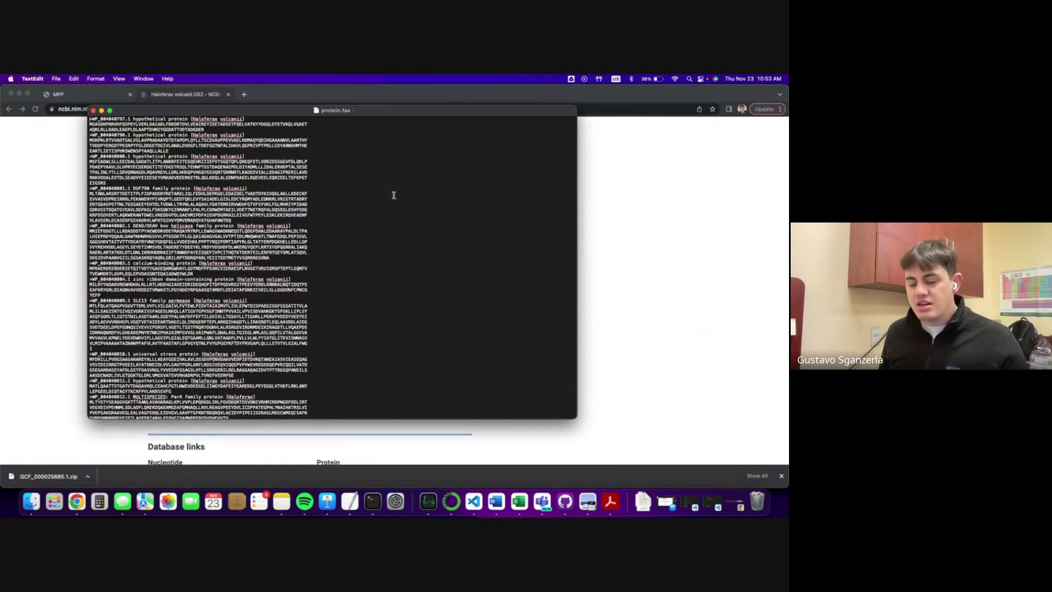
Step: Search protein.faa for the ">" character to count its protein entries, and close the file
key(super+f)
text(>)
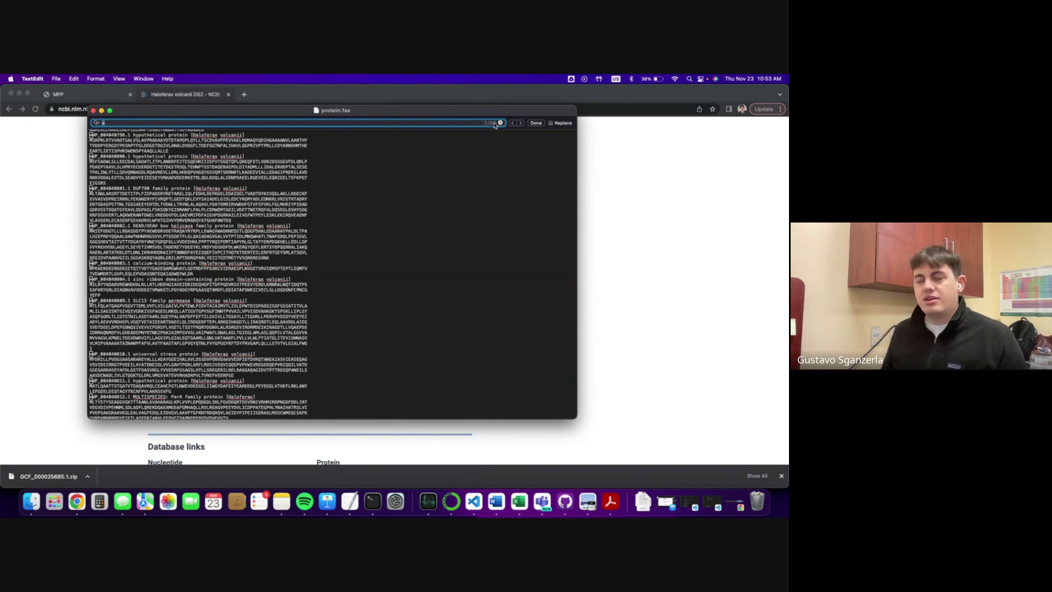
click(467, 170)
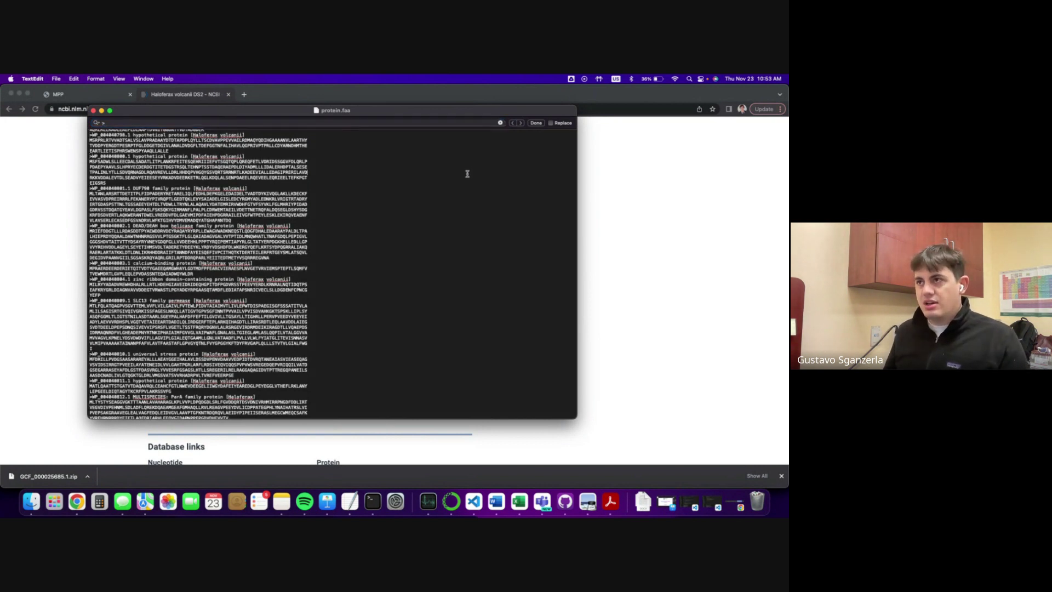
click(94, 111)
Step: Return to Multiple Protein Profiler, choose protein.faa from the extracted GCF_000025685.1 folder as the FASTA upload, and submit it
click(95, 98)
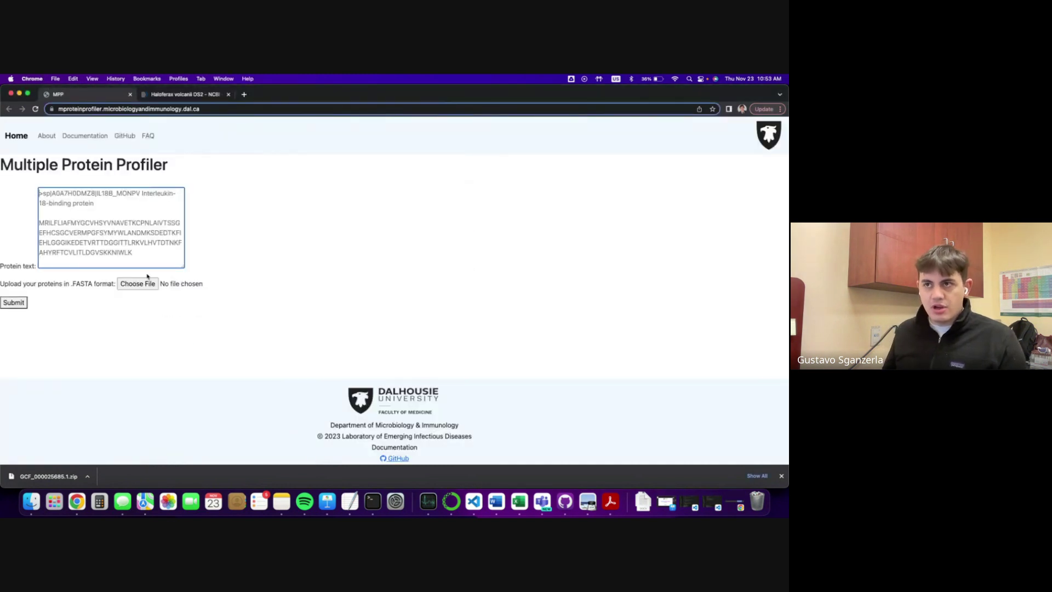
click(135, 288)
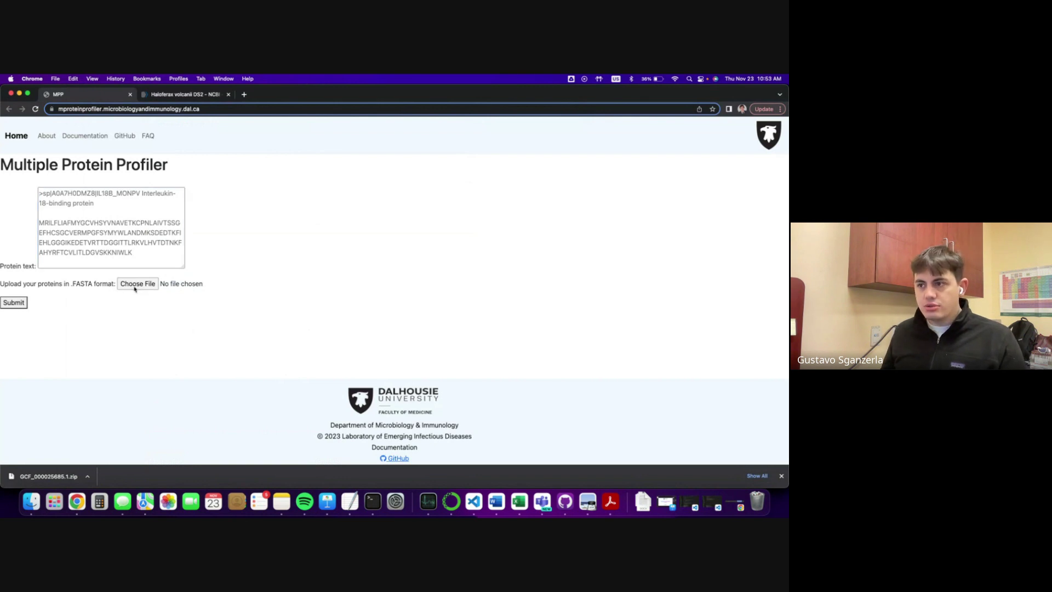
click(192, 294)
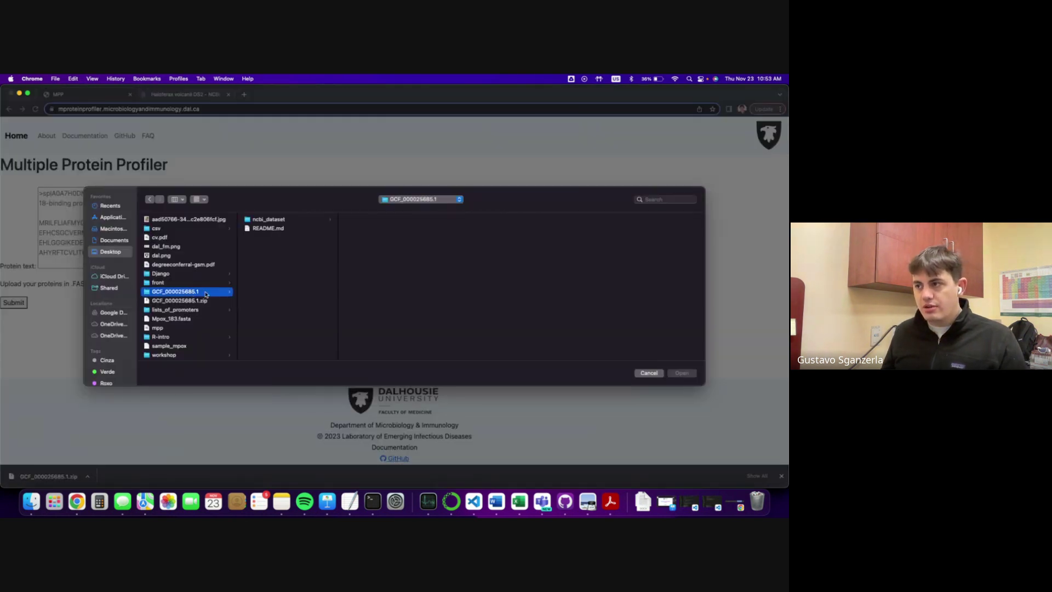
click(276, 222)
click(360, 221)
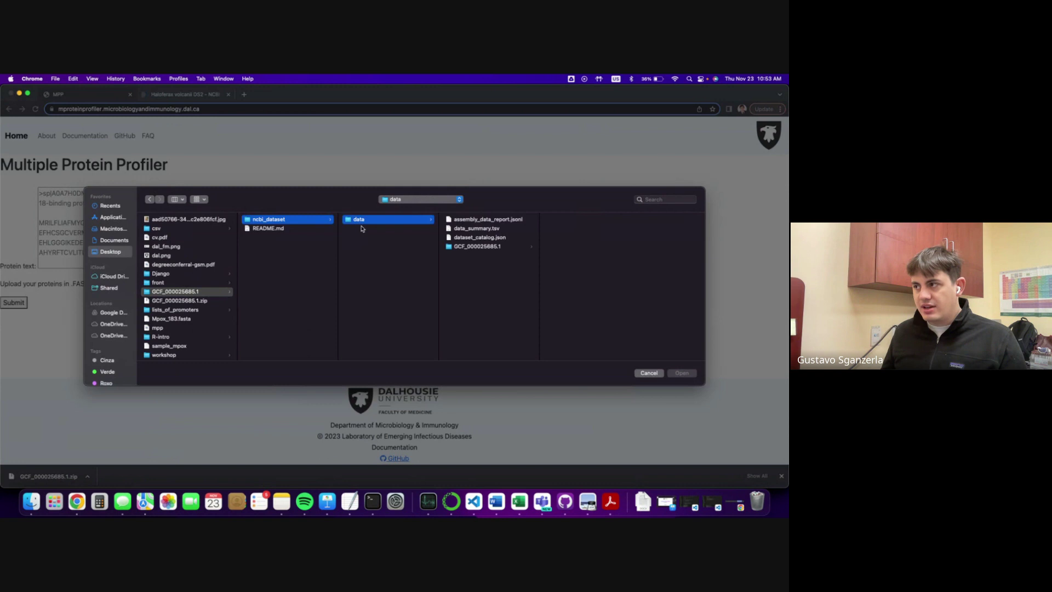
click(500, 247)
double_click(574, 220)
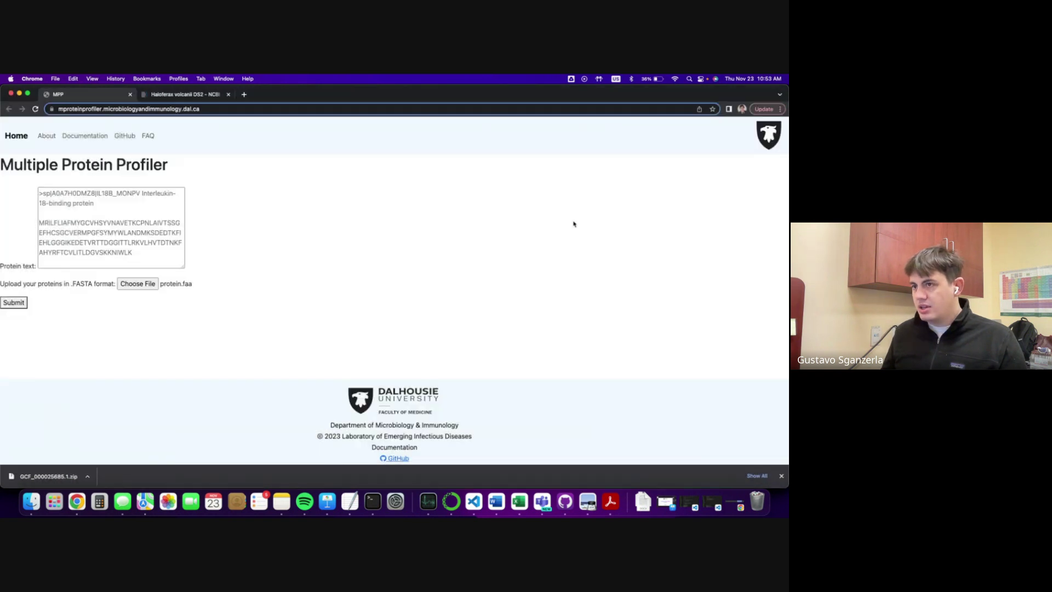
click(22, 302)
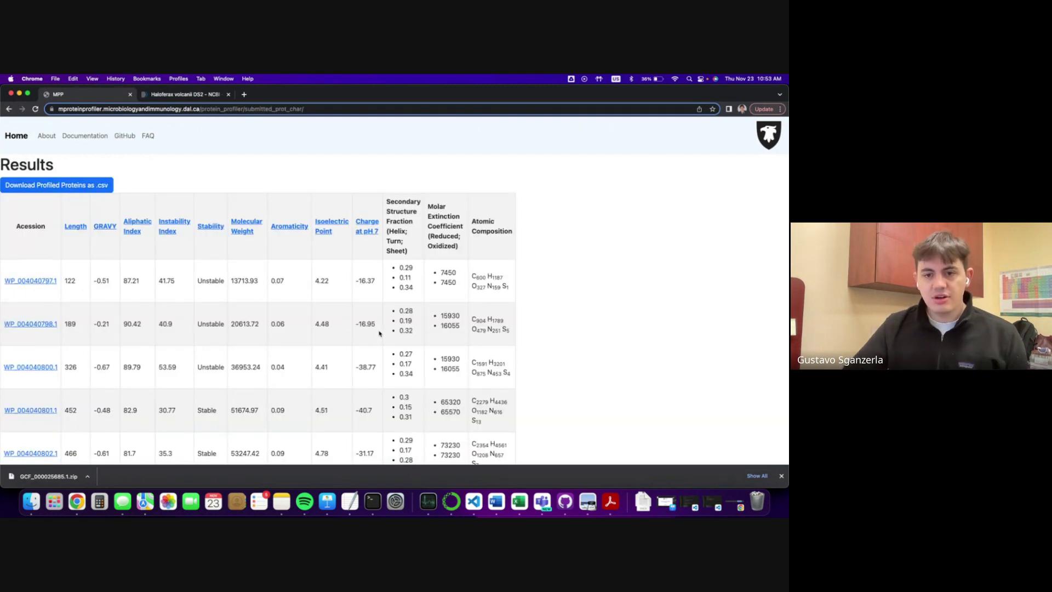
Step: Download the profiled proteins as a .csv file and open the downloaded file in Numbers
click(781, 476)
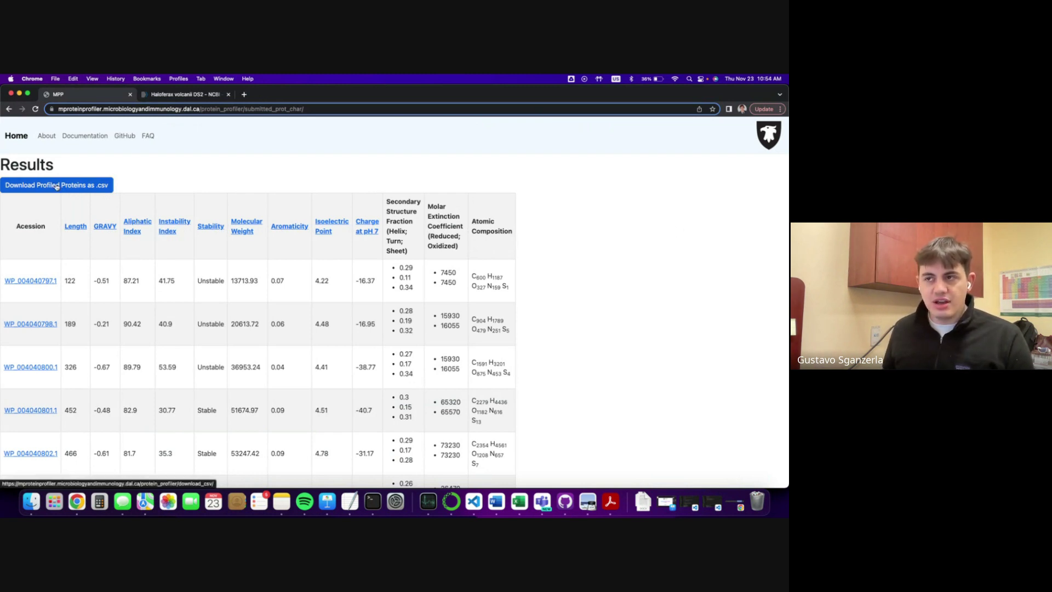
click(642, 501)
click(645, 473)
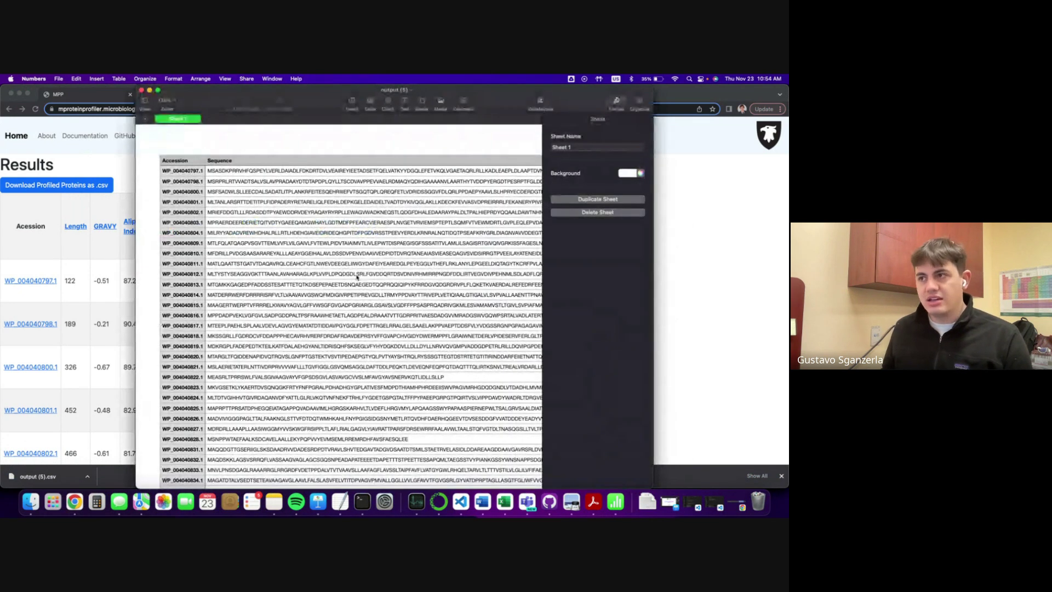
Step: Examine the exported table's columns from Accession and Sequence through Description to Charge at pH 7, and quit Numbers
scroll(356, 277, right, 3)
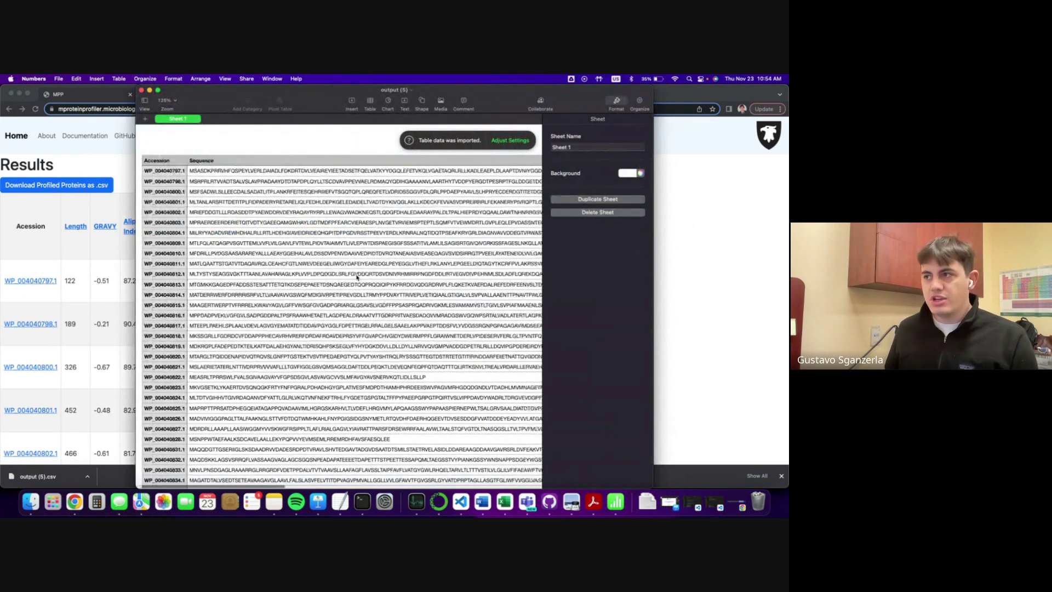
click(265, 174)
scroll(268, 176, right, 5)
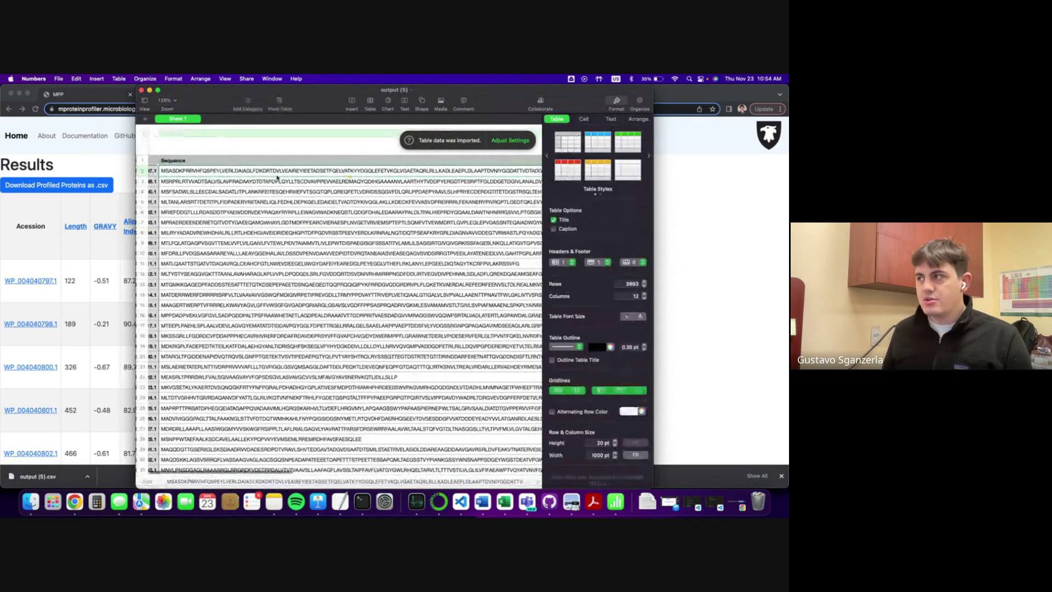
scroll(276, 178, right, 3)
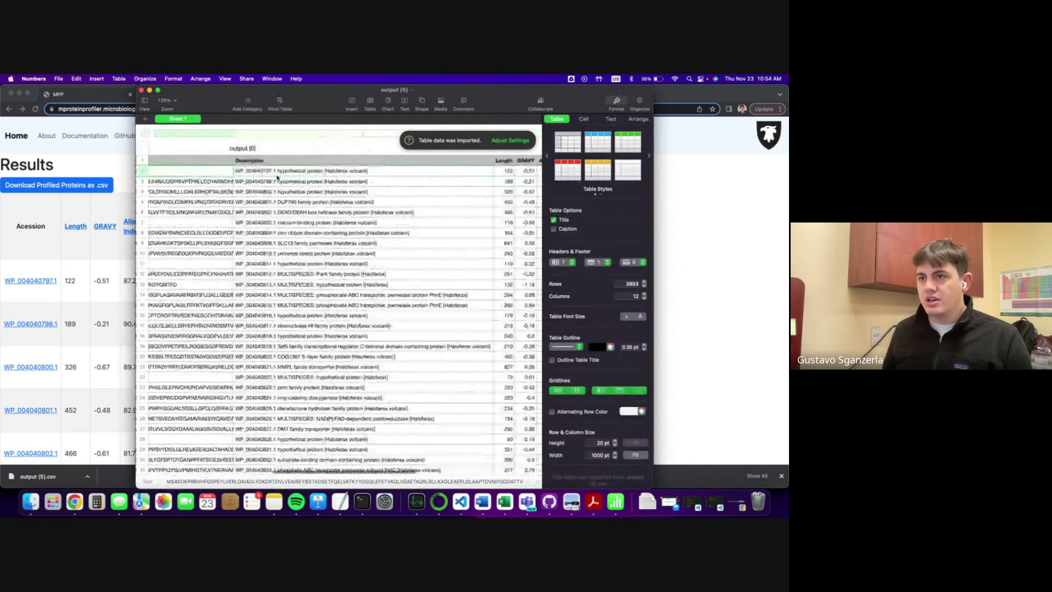
click(314, 173)
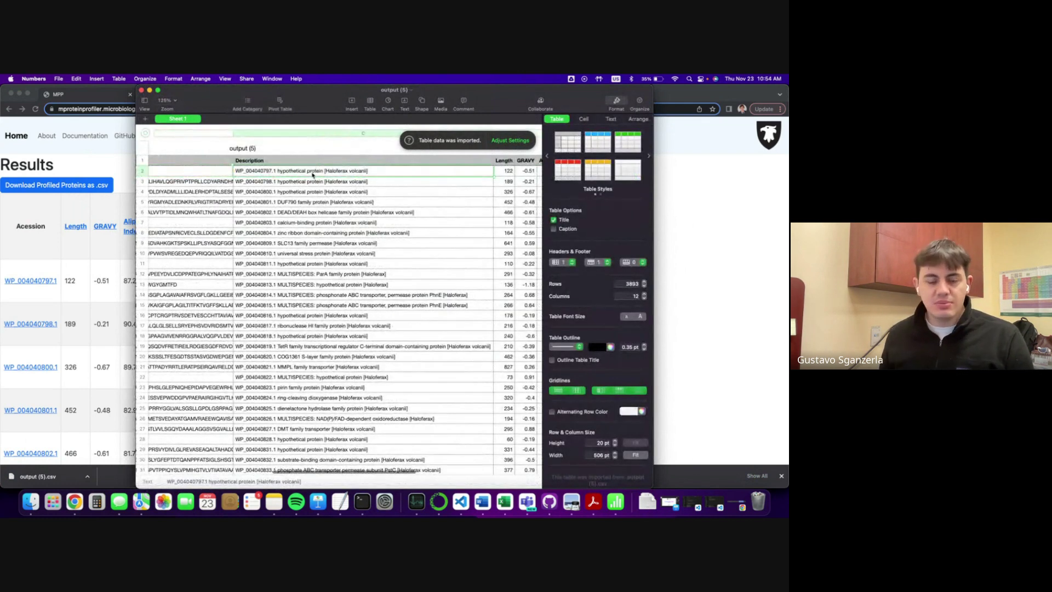
scroll(312, 175, right, 5)
scroll(313, 175, left, 15)
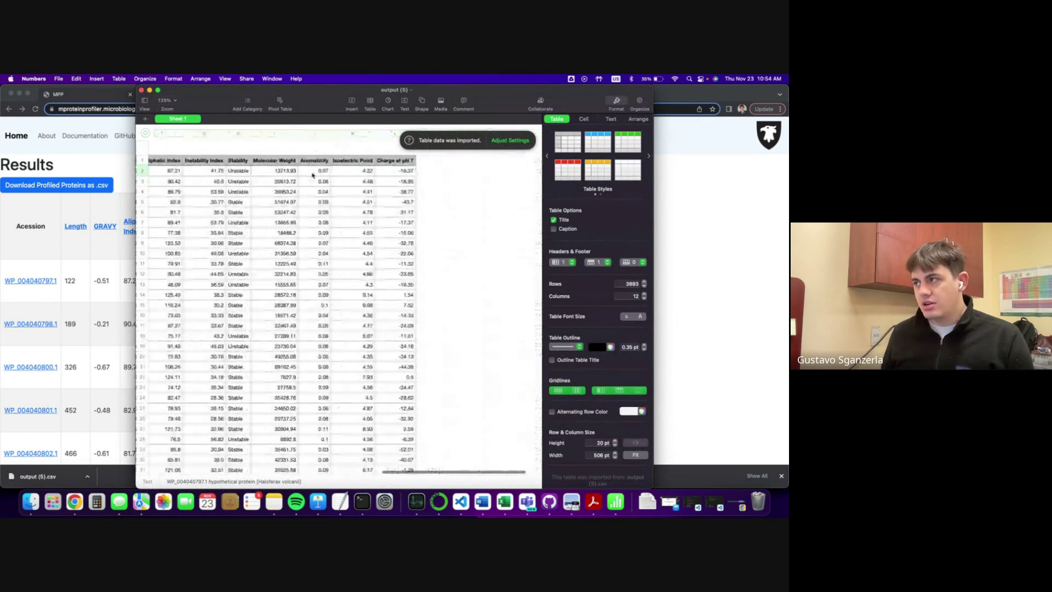
click(141, 89)
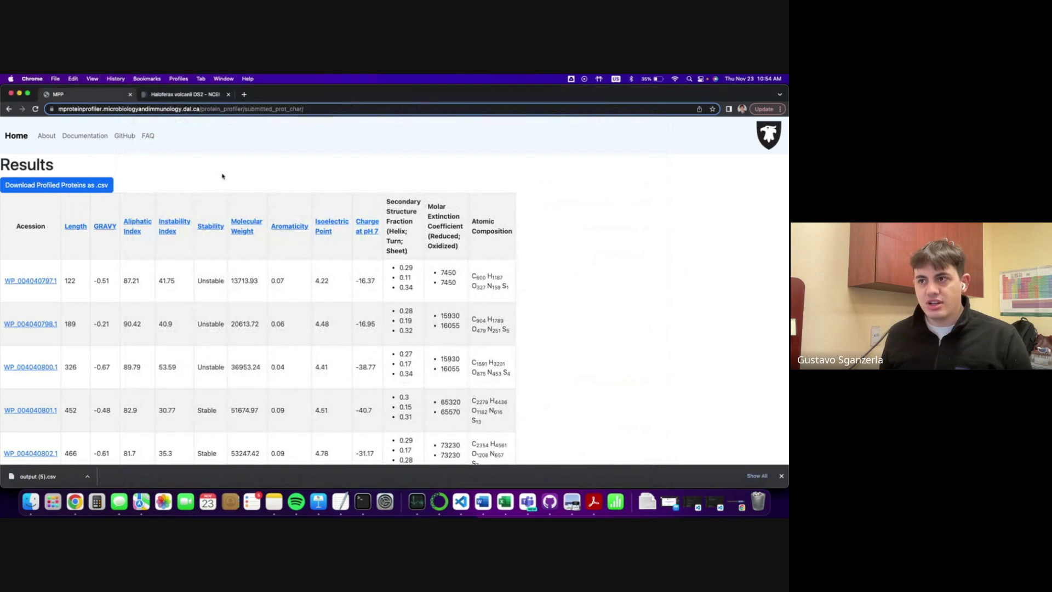
key(super+q)
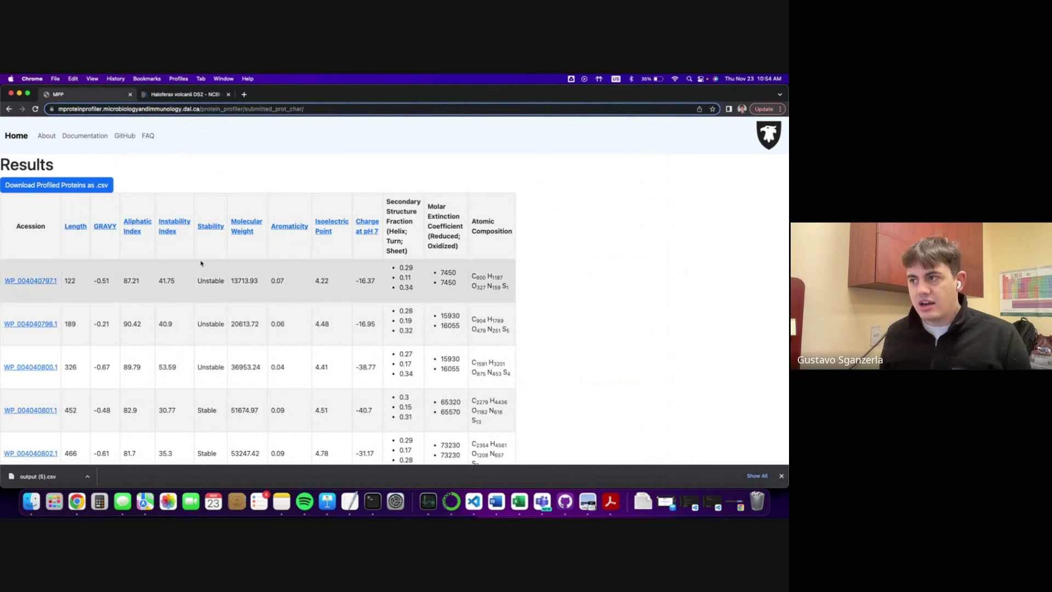
Step: View the Stability pie chart from the results table, check the image's save and copy options, and close the plot
click(208, 228)
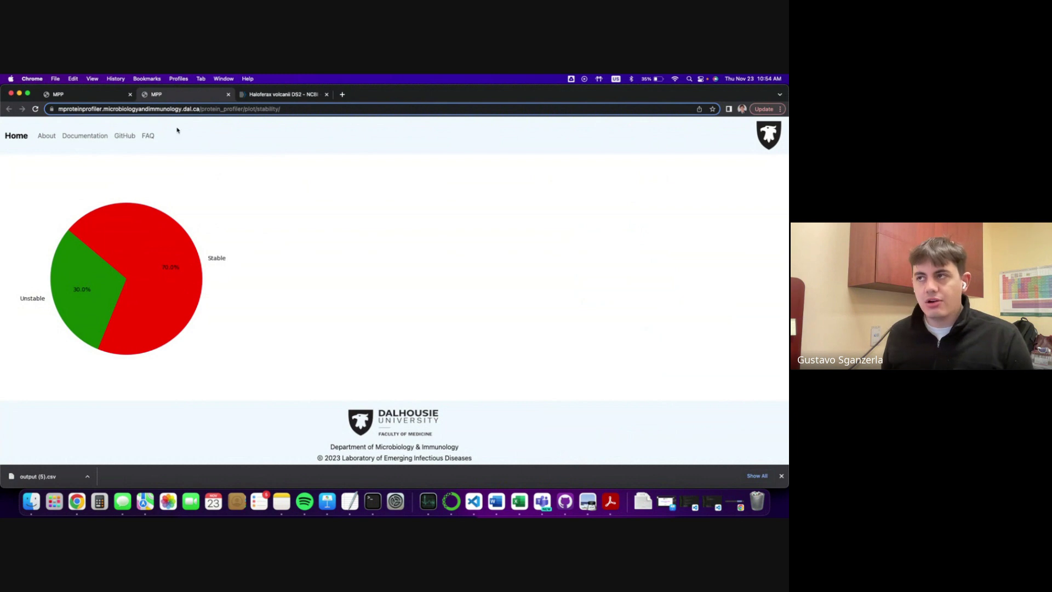
right_click(133, 252)
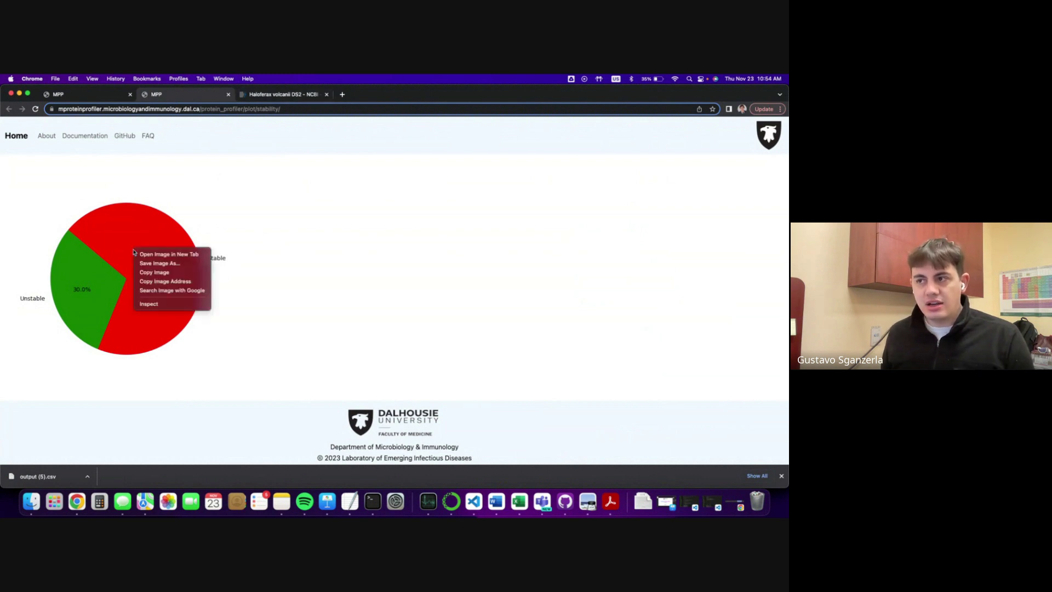
click(160, 195)
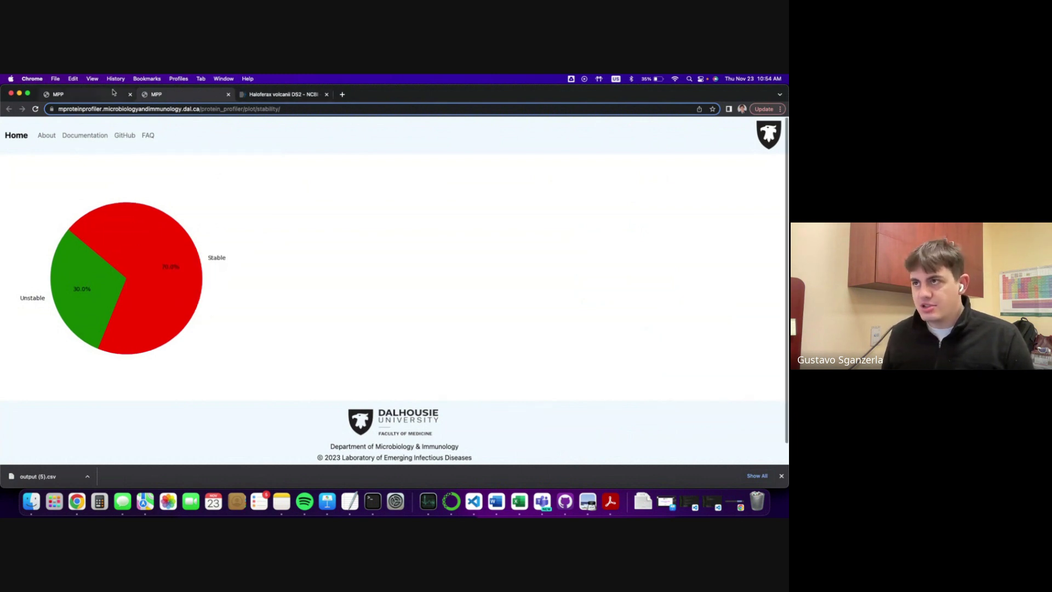
click(228, 95)
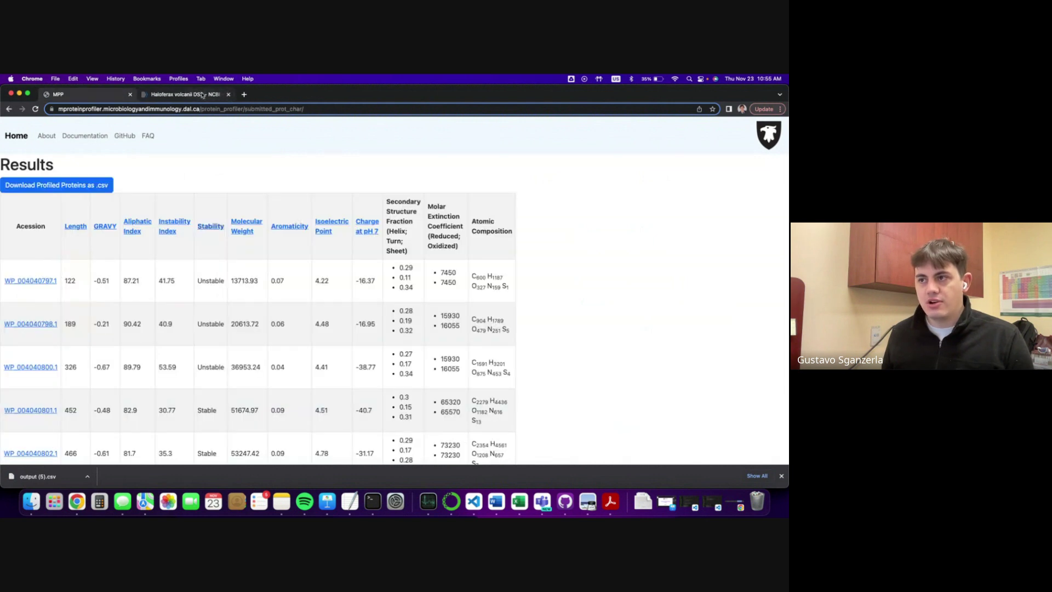
Step: Browse the protein rows in the results table and open the detail page of protein WP_004040824.1
scroll(155, 334, down, 5)
scroll(155, 334, up, 5)
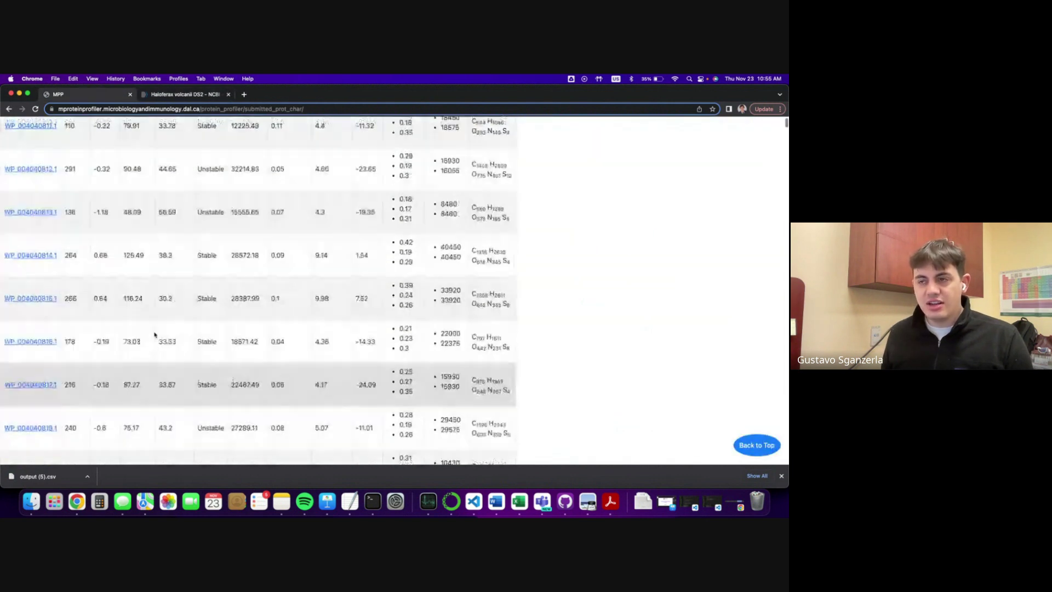
scroll(155, 334, down, 5)
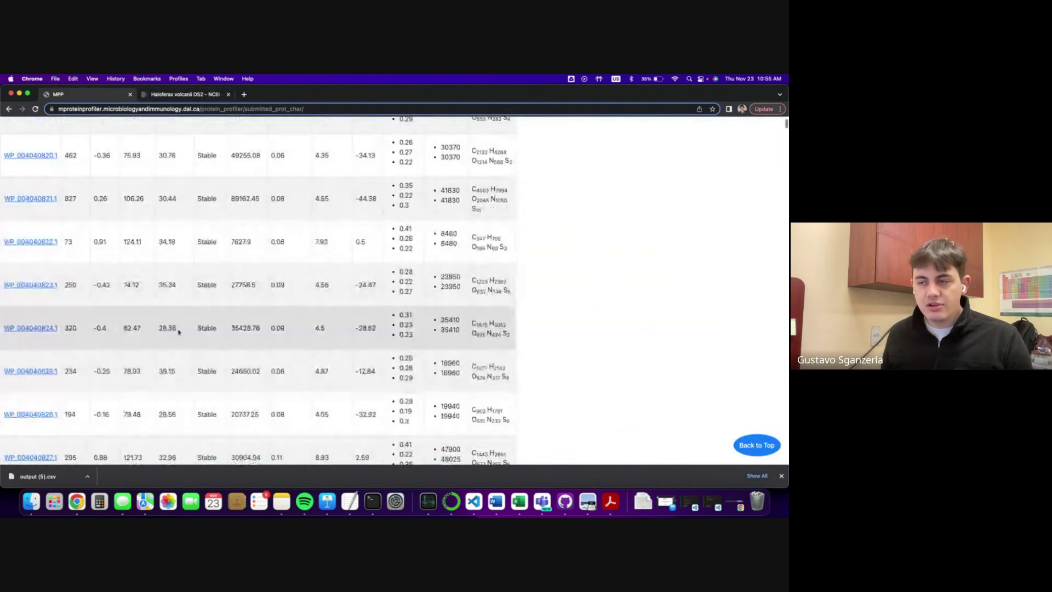
scroll(155, 335, up, 3)
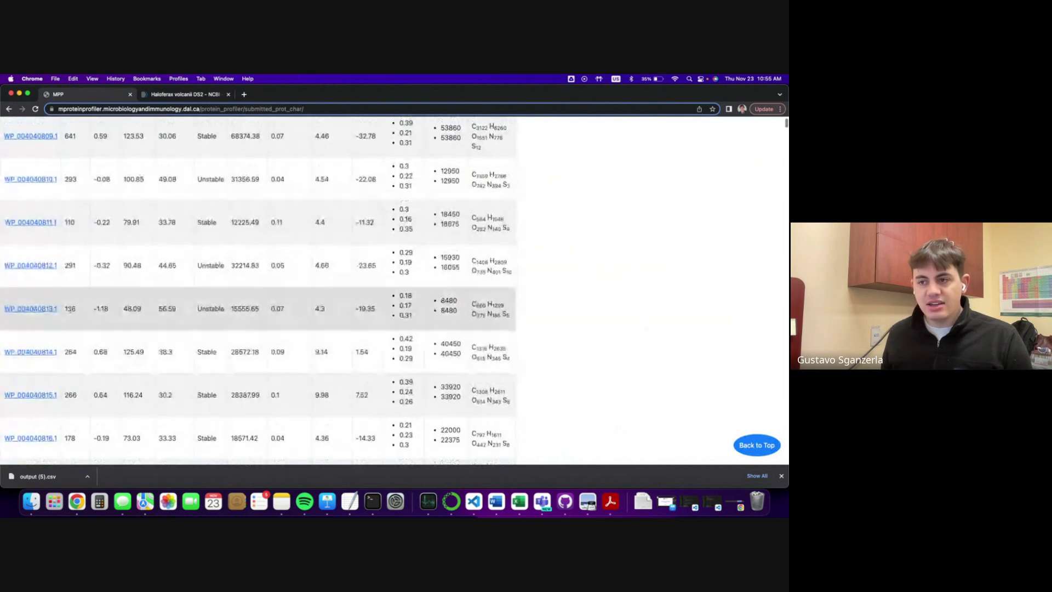
scroll(40, 314, down, 10)
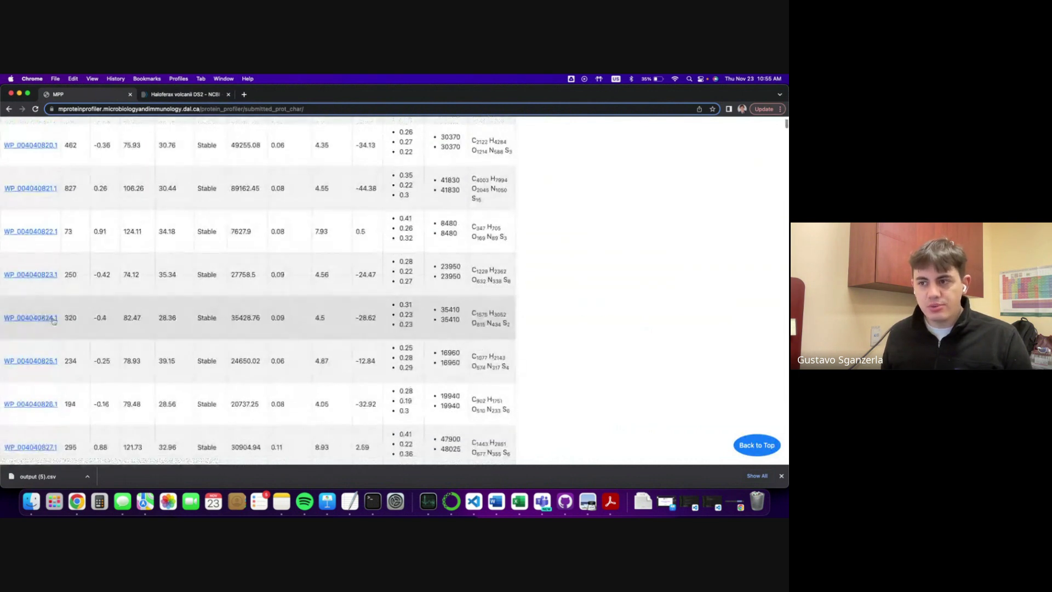
click(40, 315)
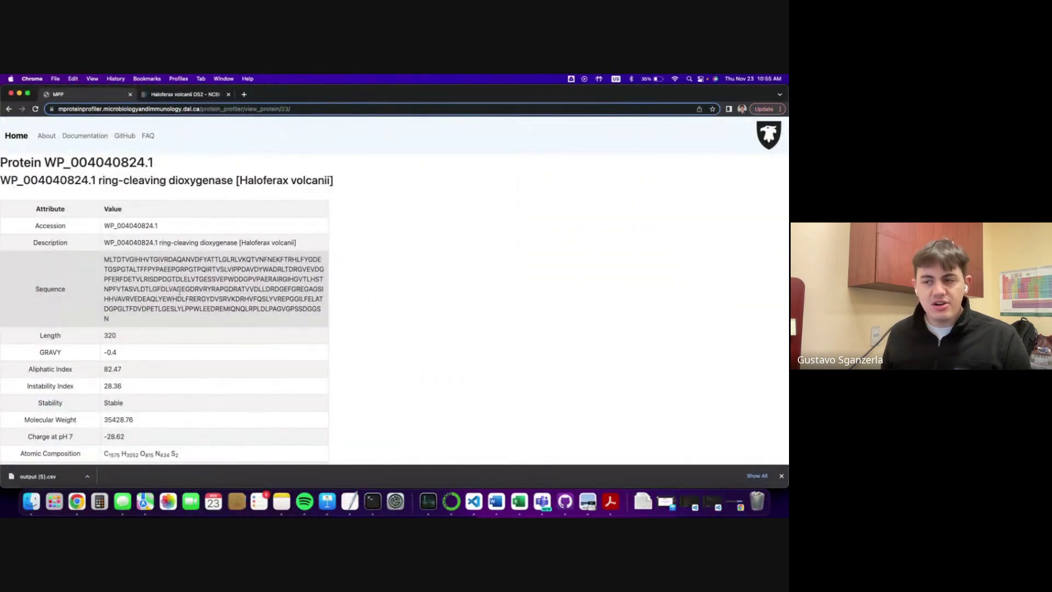
Step: Review the protein's description, sequence, attributes and amino acid percentages, and return to the Multiple Protein Profiler submission form
click(781, 475)
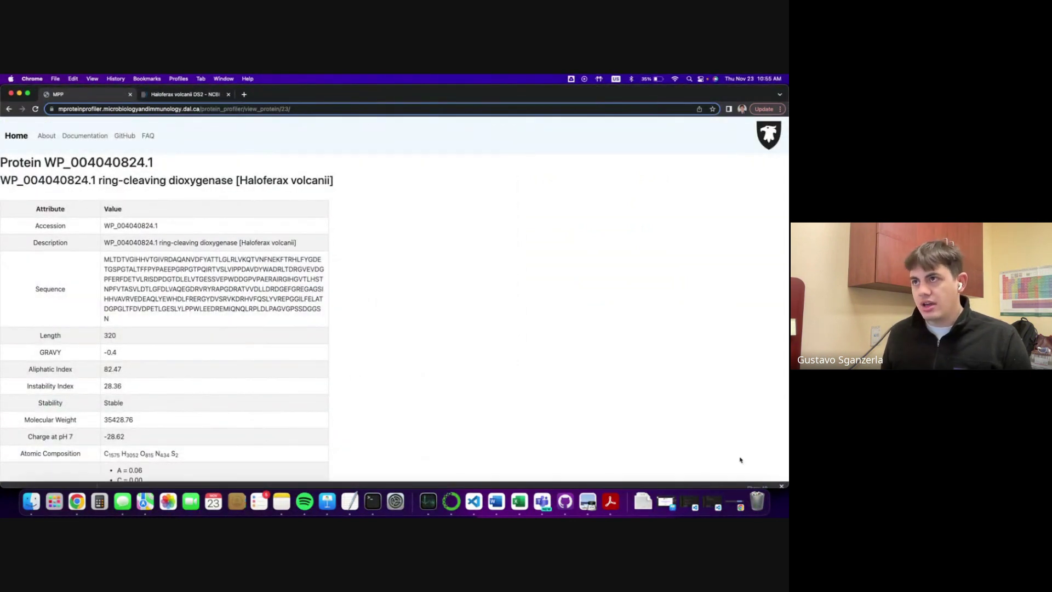
scroll(203, 300, down, 5)
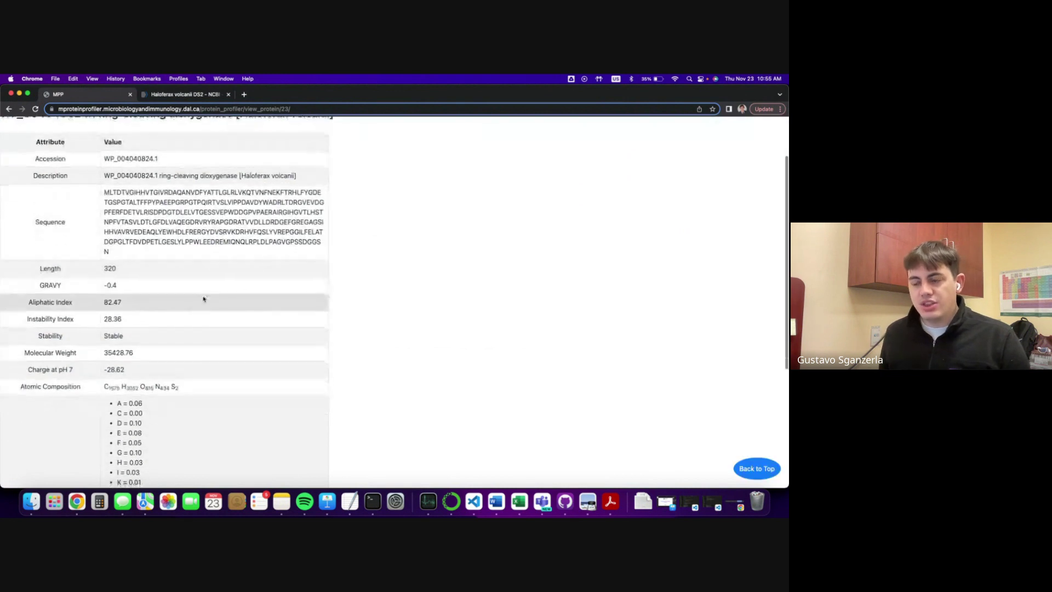
scroll(204, 300, up, 5)
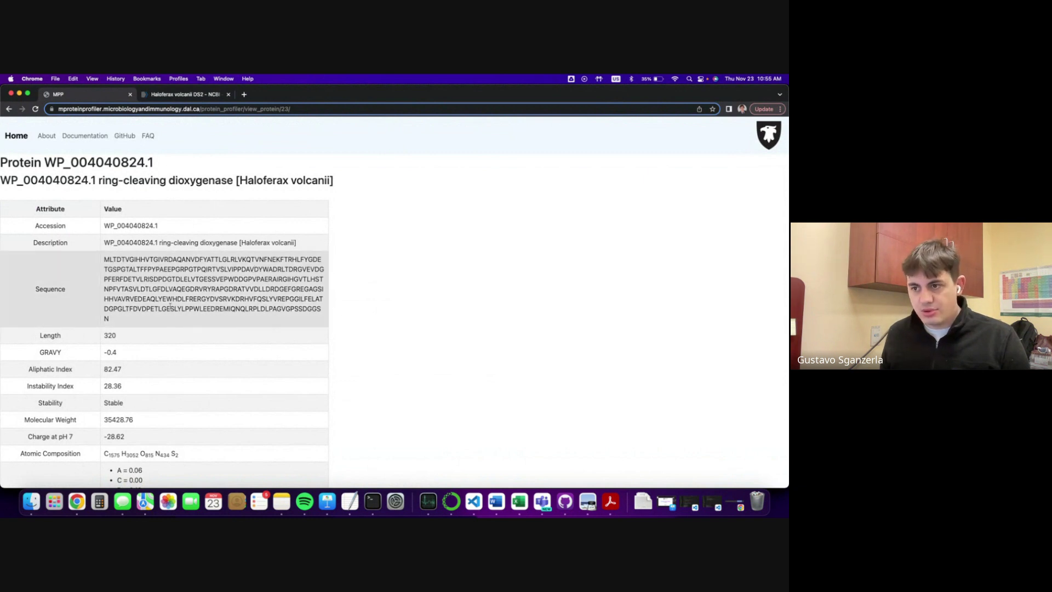
scroll(177, 330, down, 3)
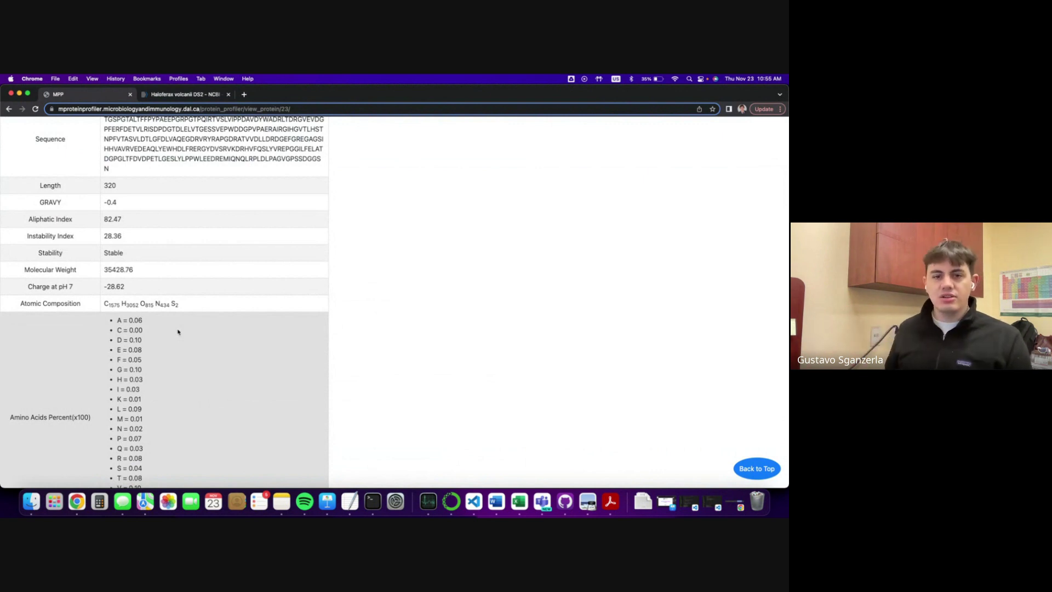
scroll(178, 331, up, 3)
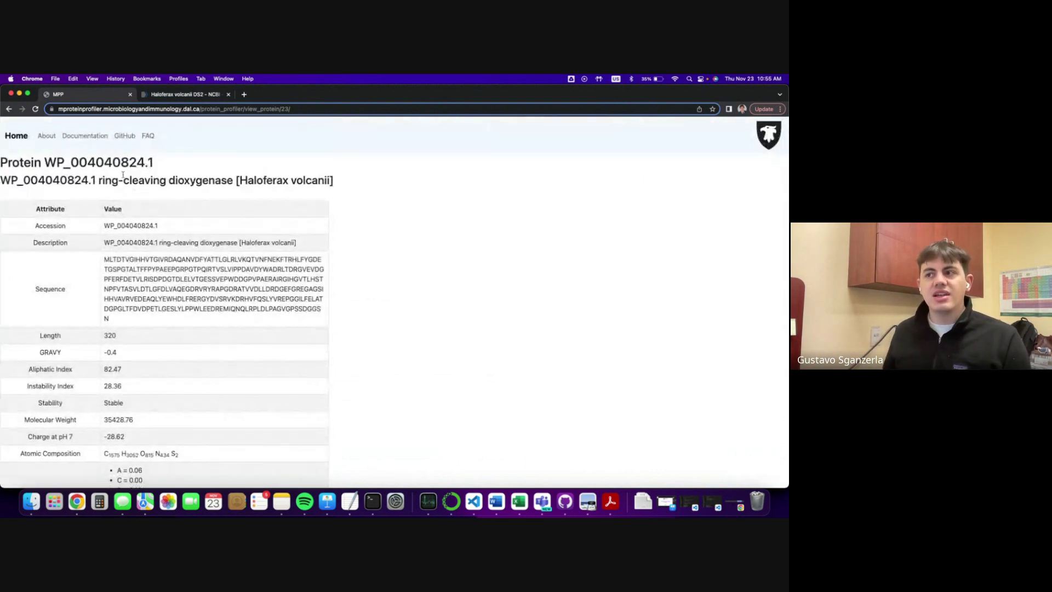
drag(99, 180, 155, 180)
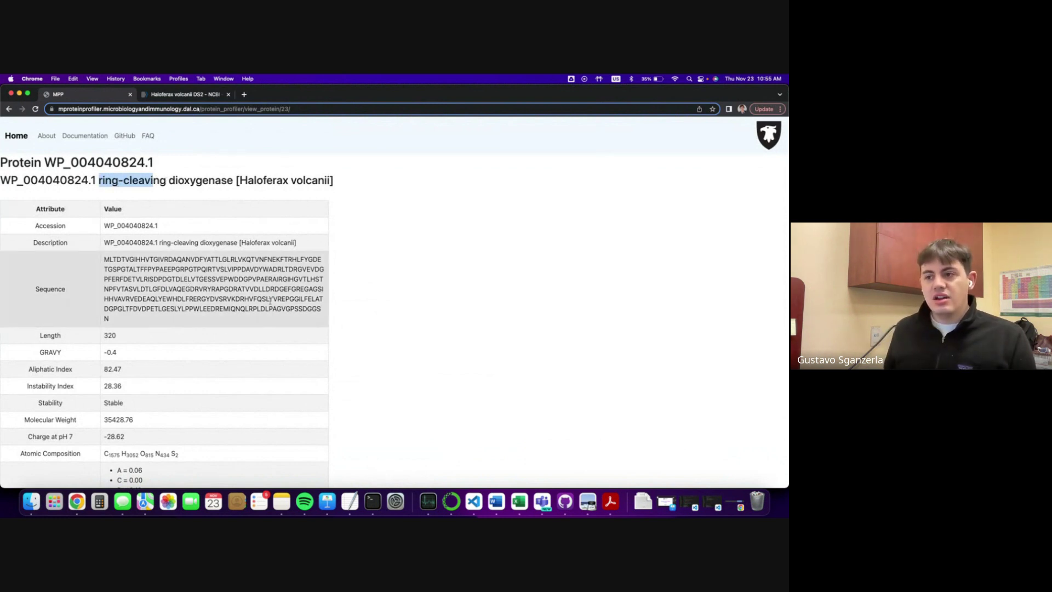
click(369, 272)
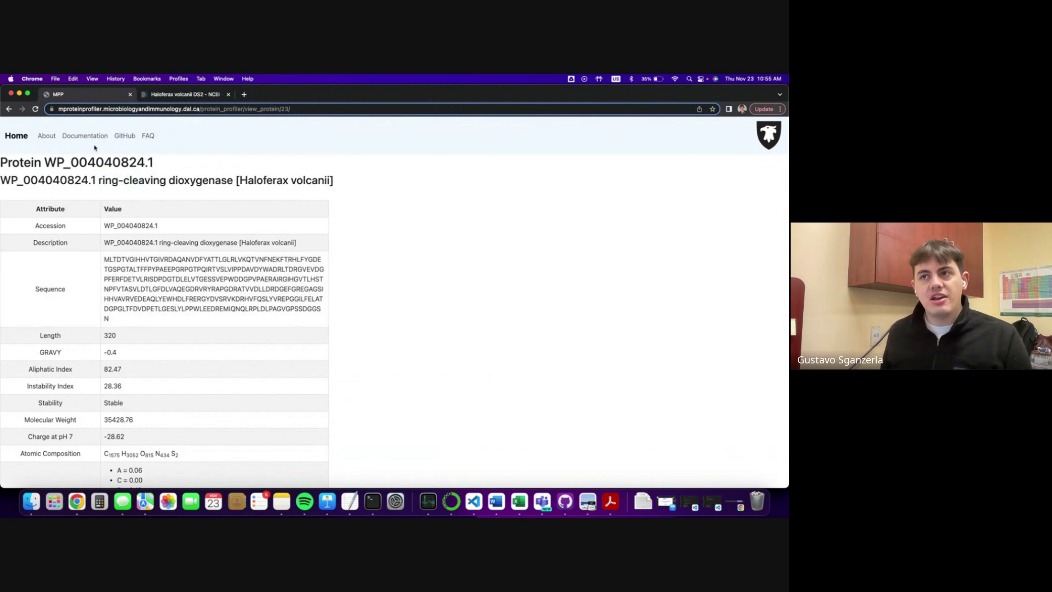
click(20, 136)
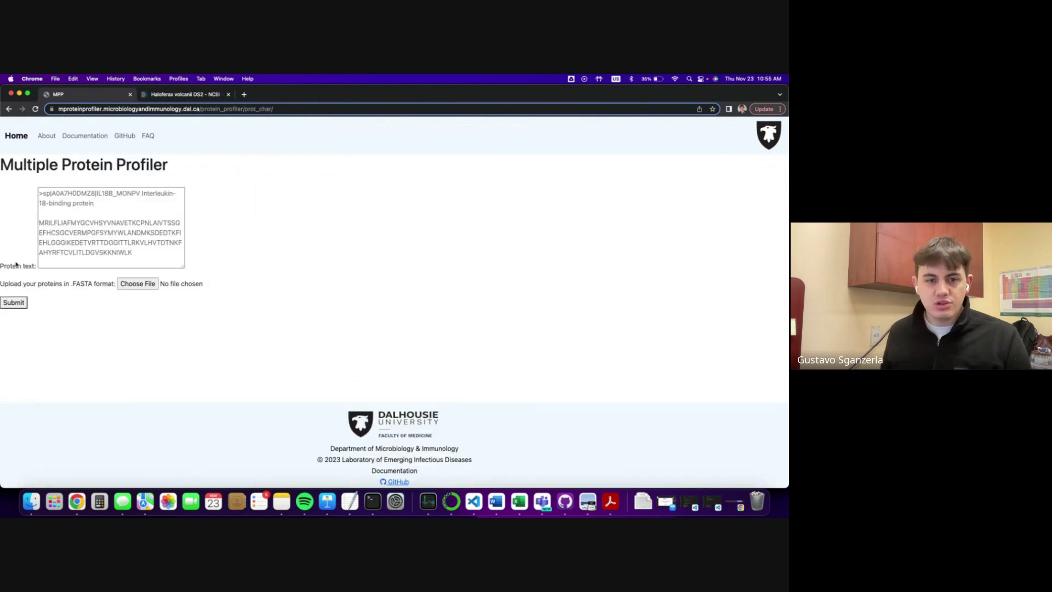